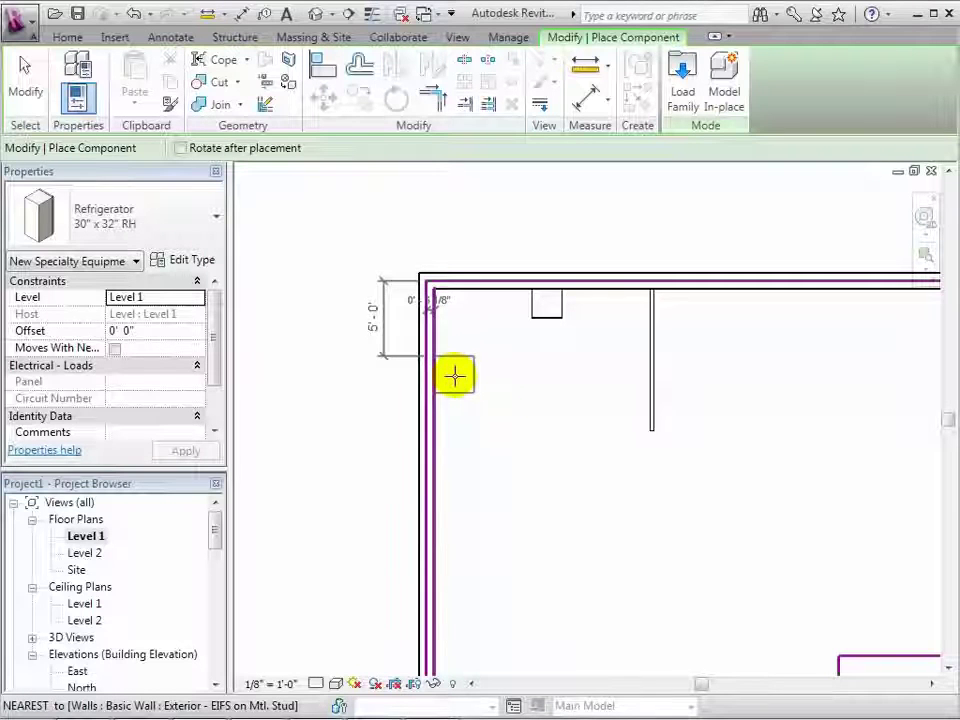
Step: Place the 30" x 32" RH refrigerator against the west exterior wall and a 42" x 21" Sink Kitchen-Double in the open kitchen floor
left_click(455, 375)
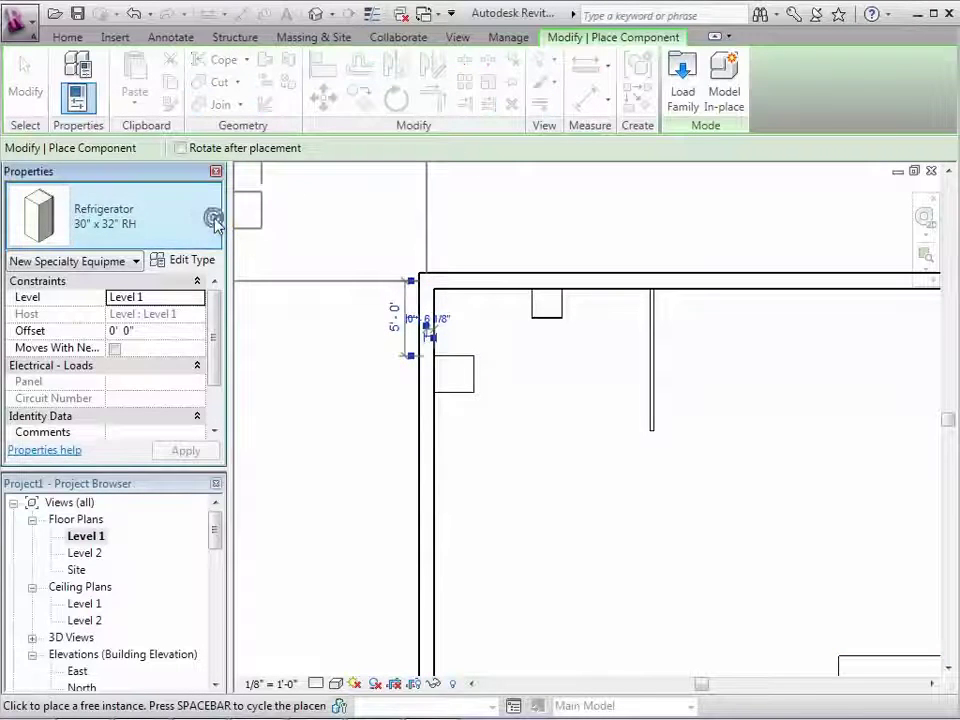
left_click(215, 222)
left_click_drag(214, 349, 150, 497)
left_click(71, 510)
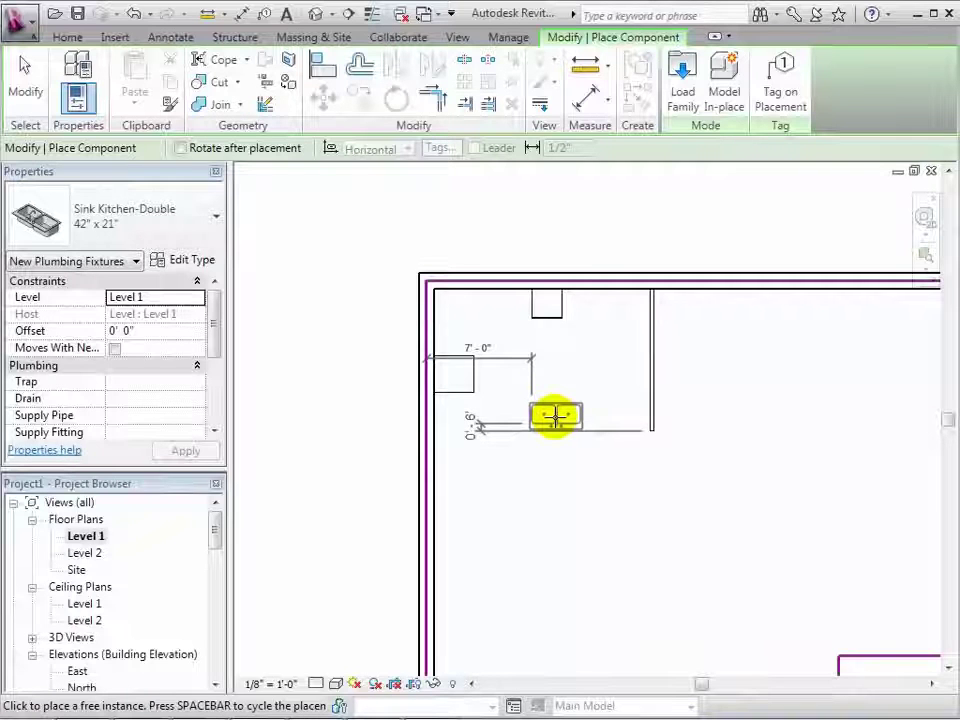
left_click(555, 415)
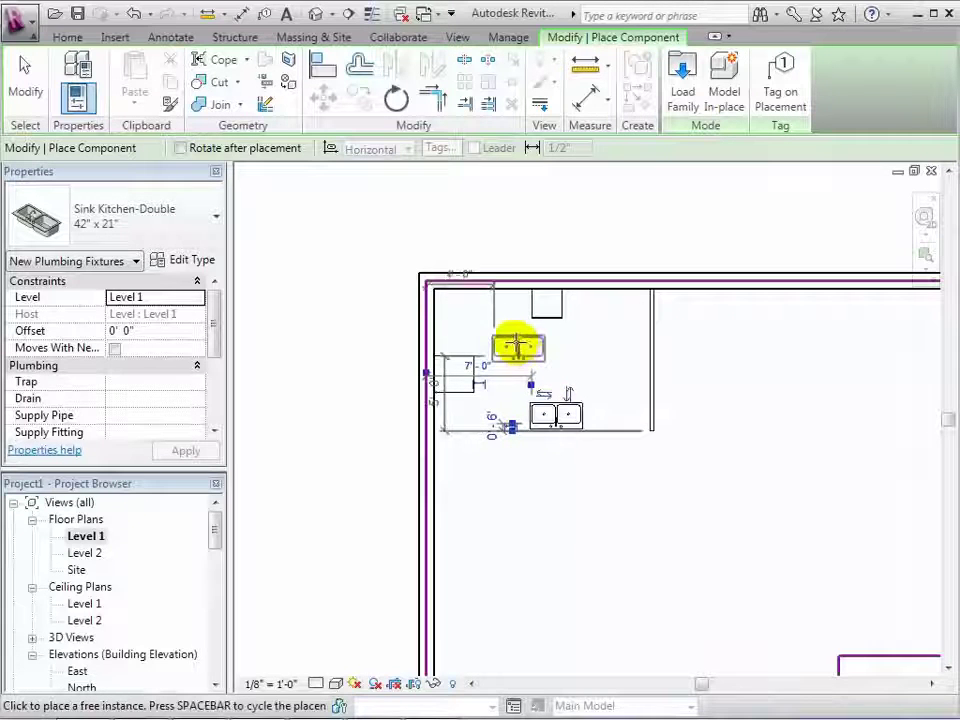
Step: End component placement and view the kitchen corner with the placed appliances and sink in 3D
left_click(317, 16)
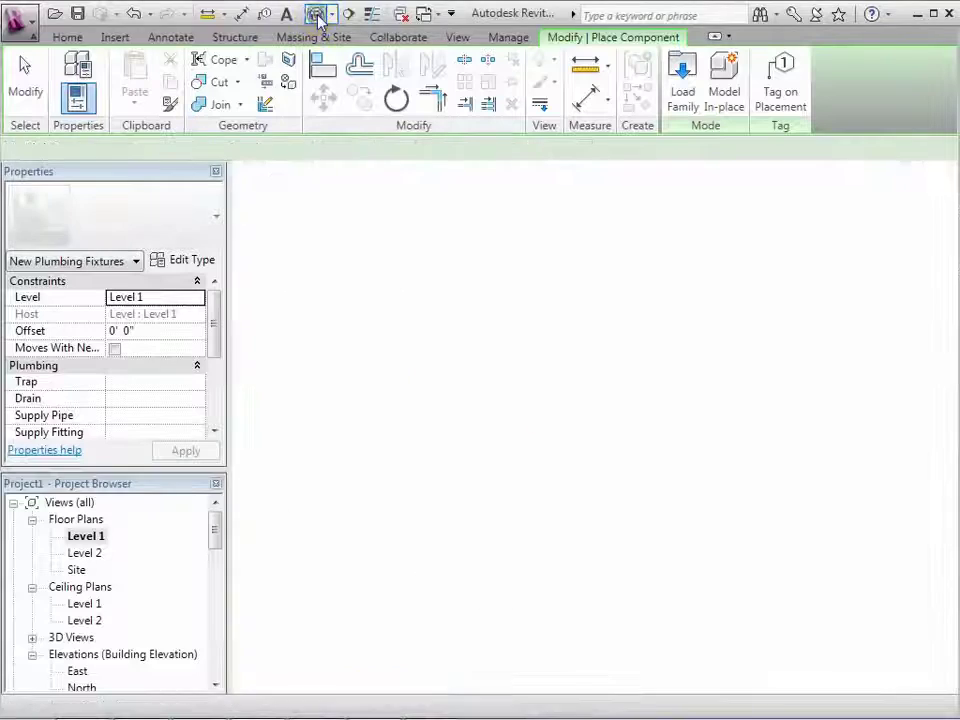
left_click(25, 90)
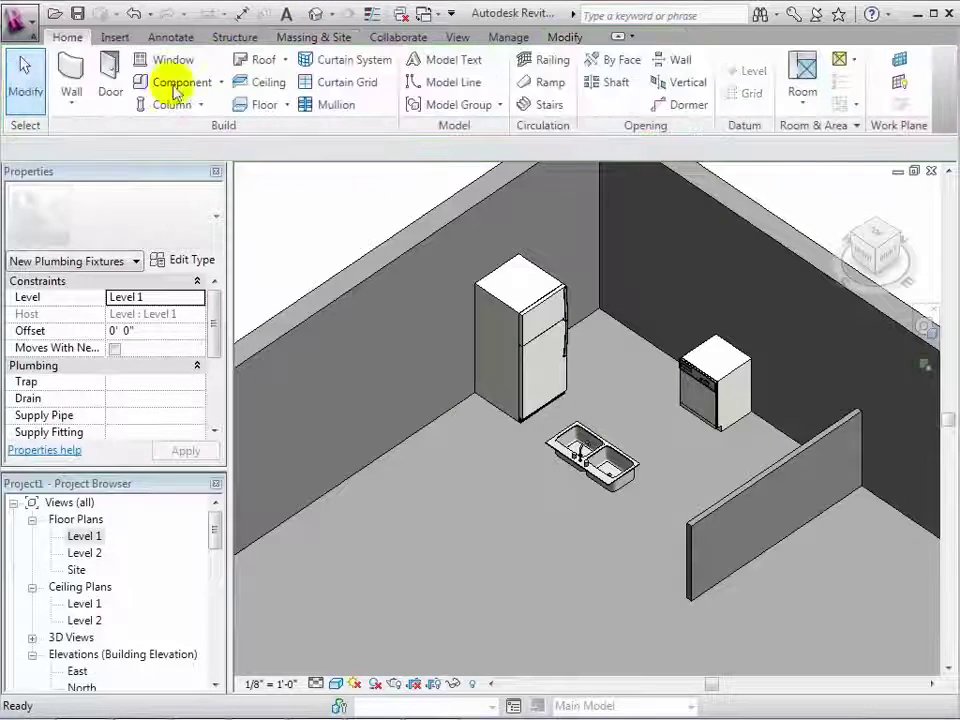
left_click_drag(896, 214, 867, 260)
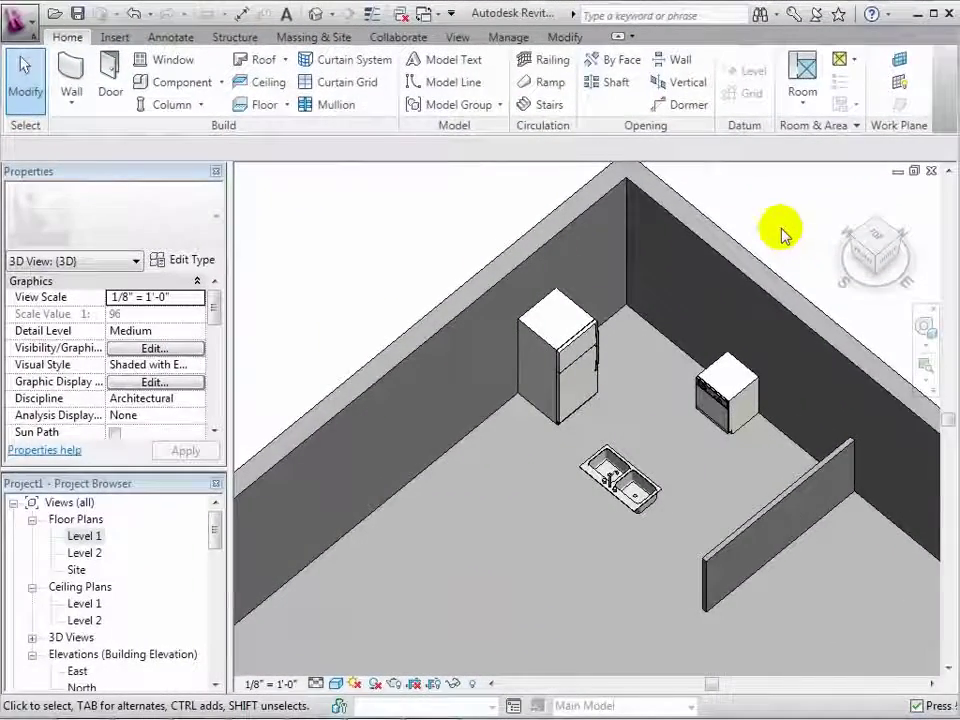
Step: Create an in-place model in the Furniture Systems category and name it Kitchen Counter
left_click(221, 86)
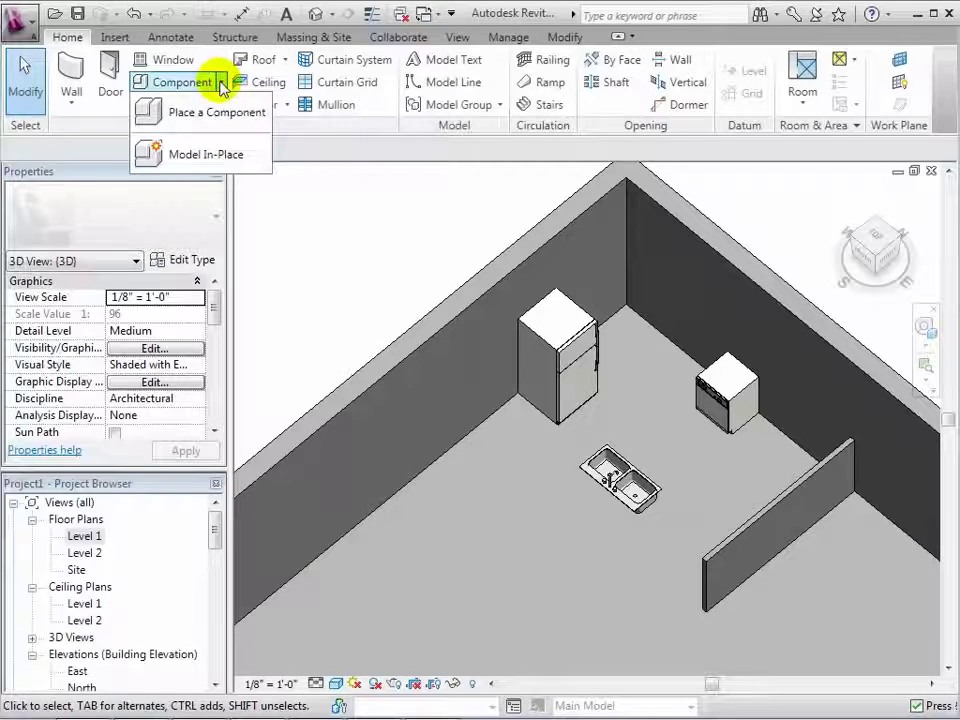
left_click(217, 153)
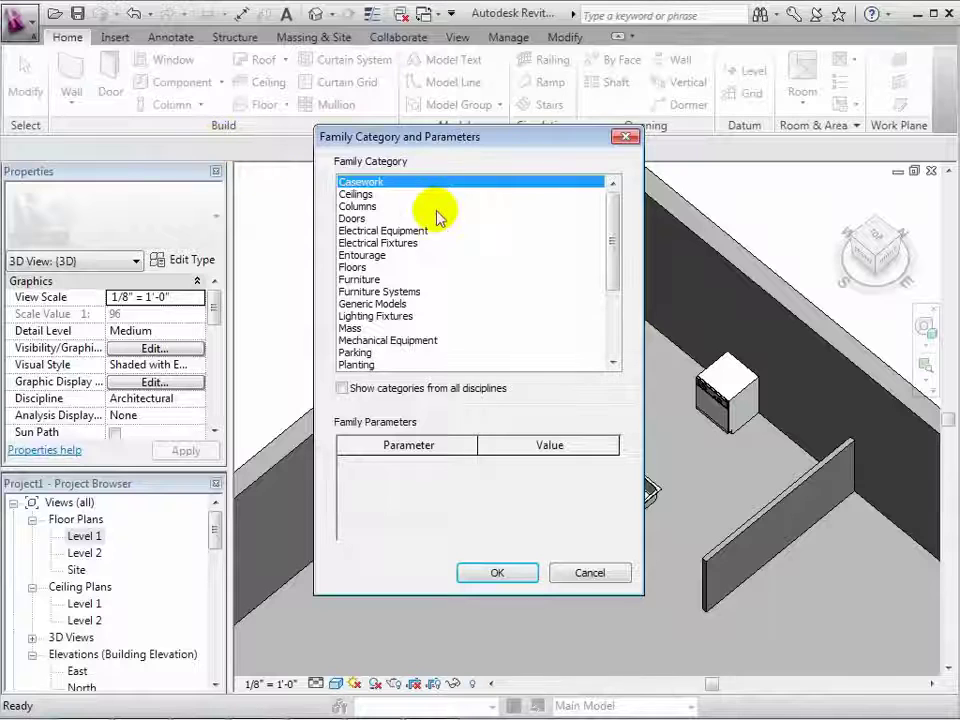
mouse_move(607, 205)
left_mouse_down()
mouse_move(617, 279)
mouse_move(611, 192)
left_mouse_up()
left_click(343, 389)
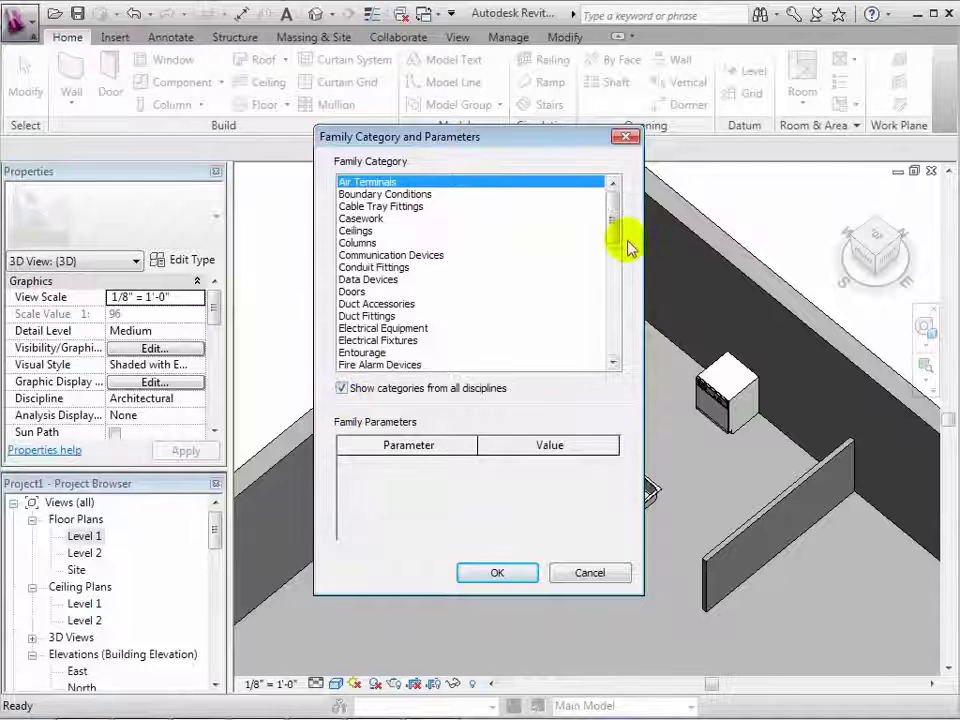
left_click_drag(611, 236, 614, 358)
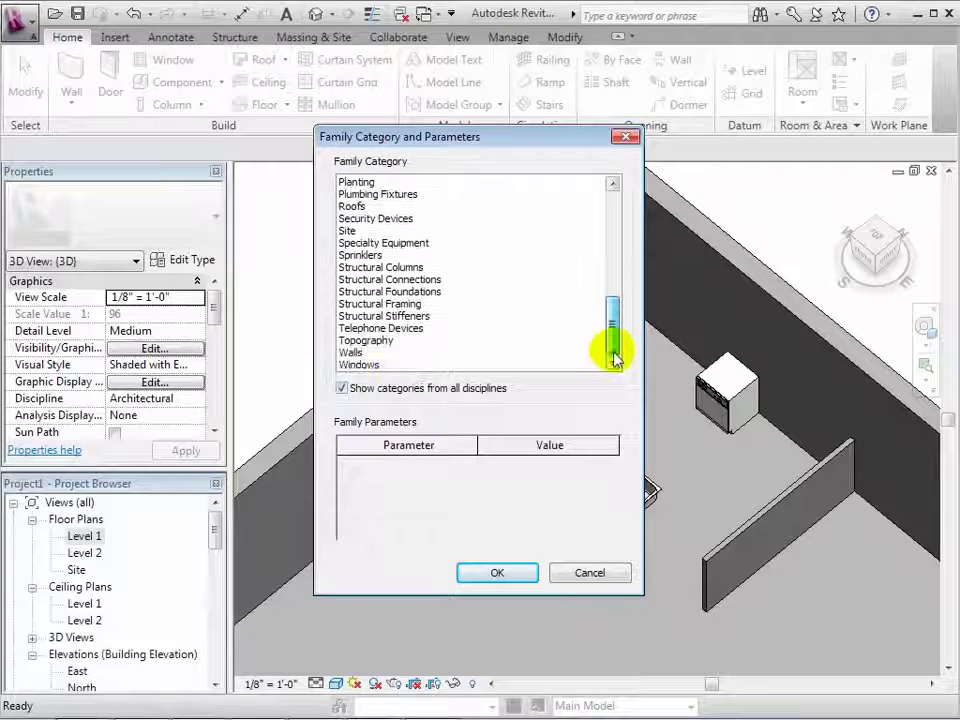
left_click(343, 388)
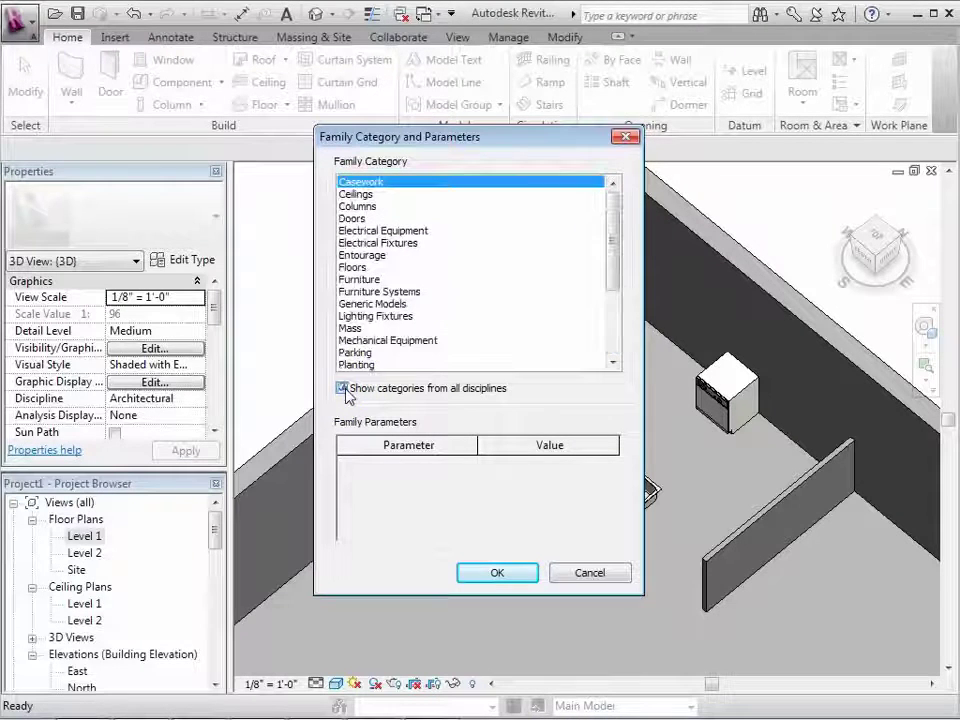
left_click(374, 292)
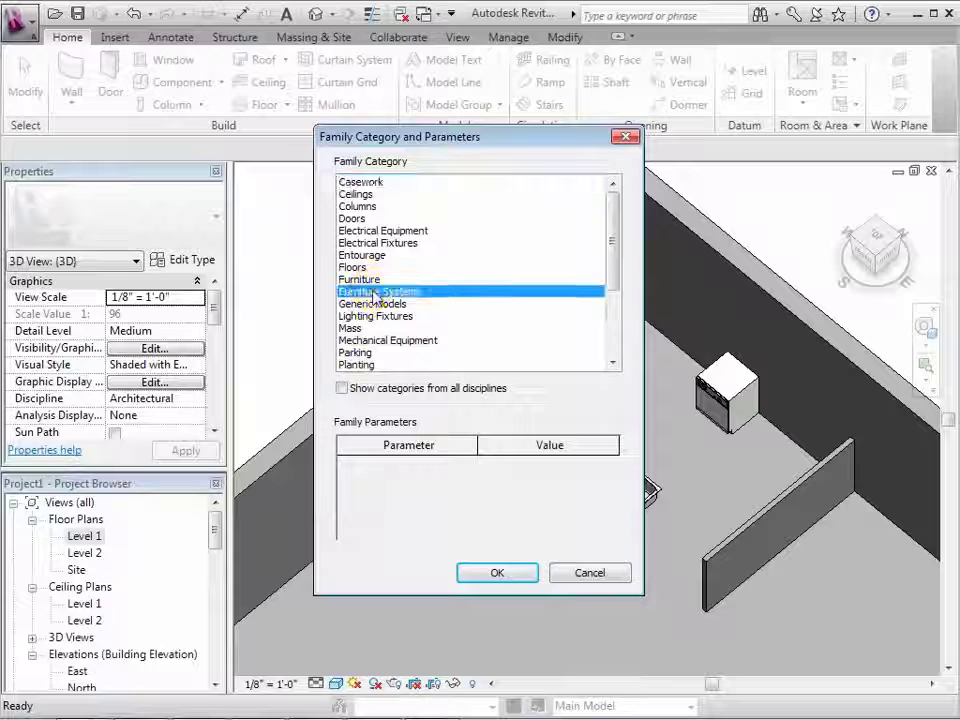
left_click(498, 573)
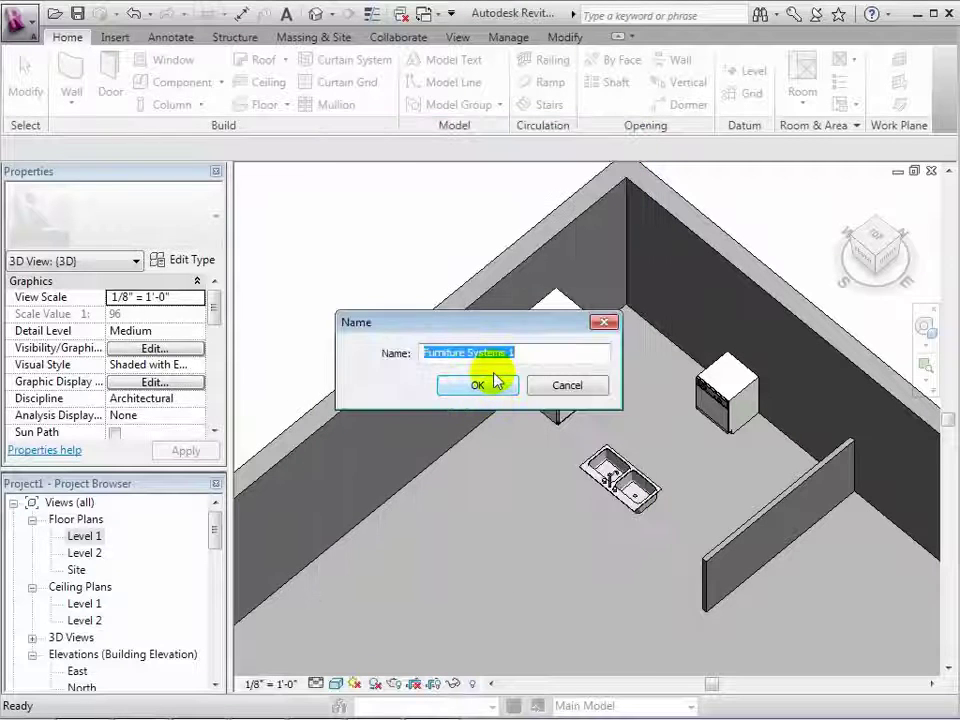
type("Kitchen")
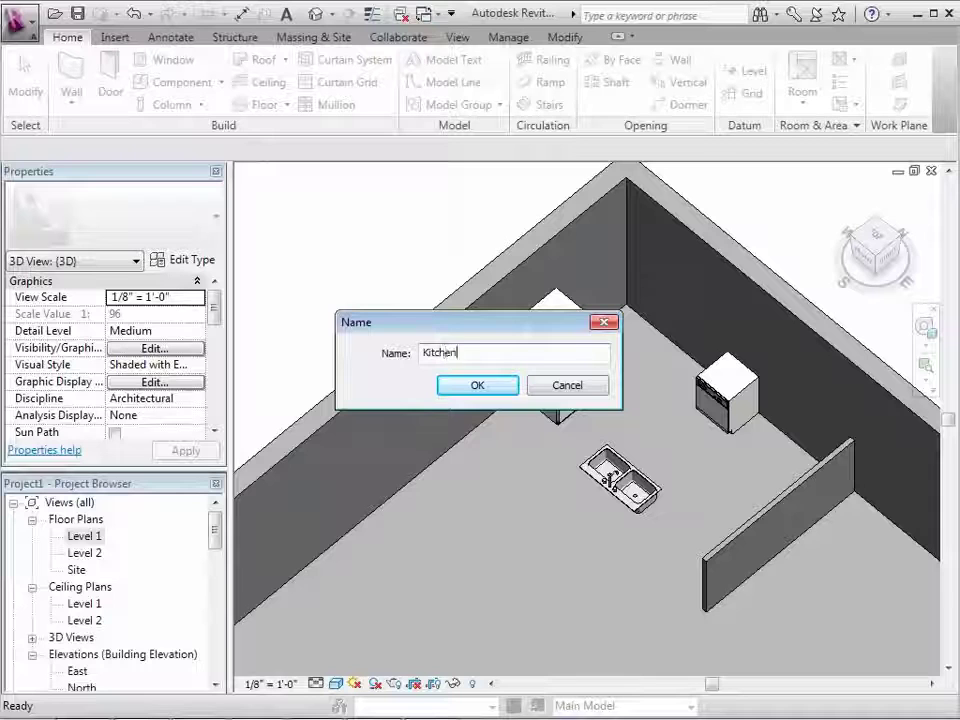
type(" Counter")
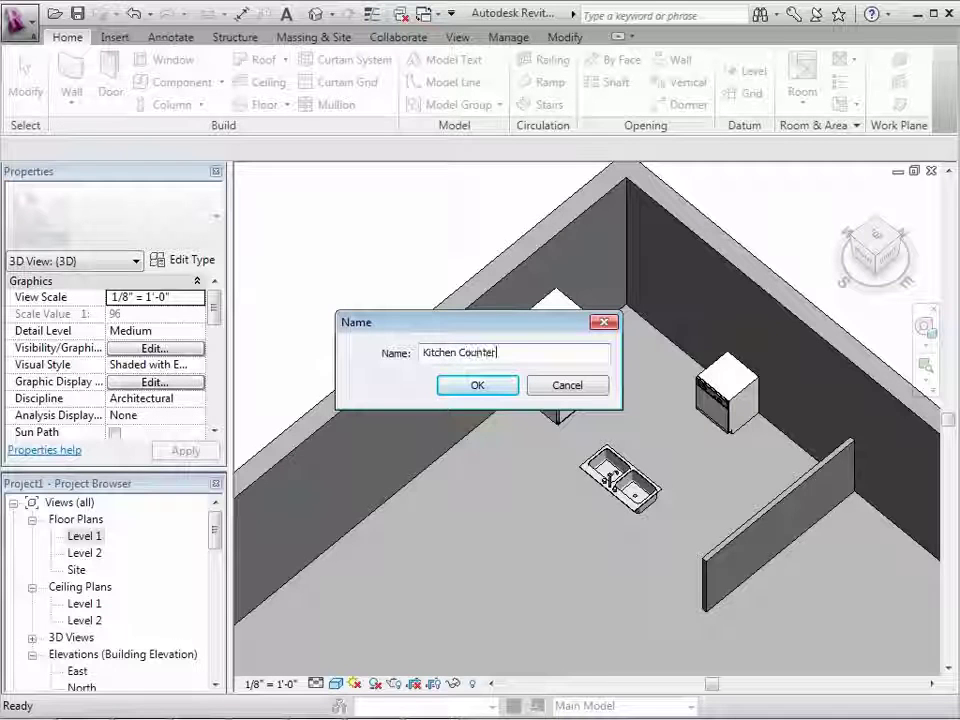
left_click(488, 382)
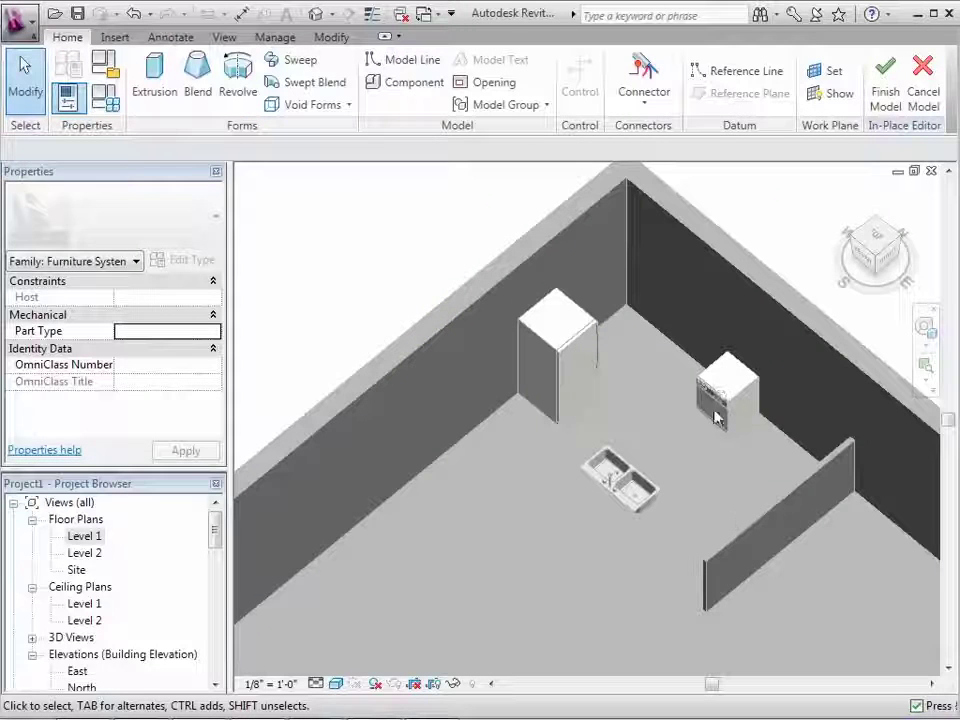
Step: Open the Level 1 floor plan at the kitchen corner
left_click(750, 356)
double_click(85, 537)
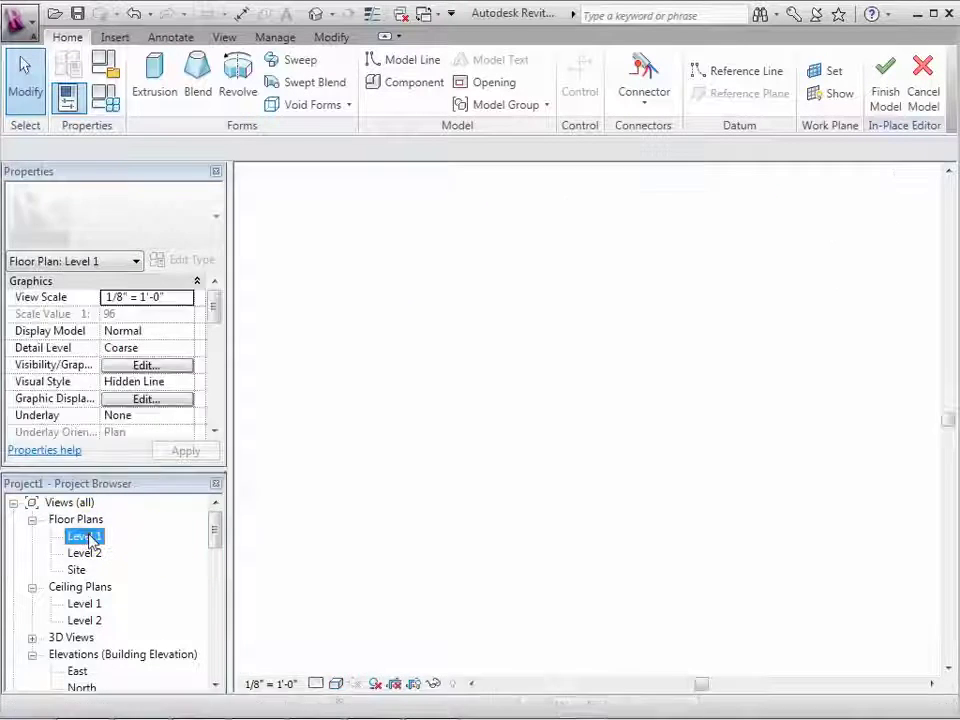
scroll(432, 362, "up", 3)
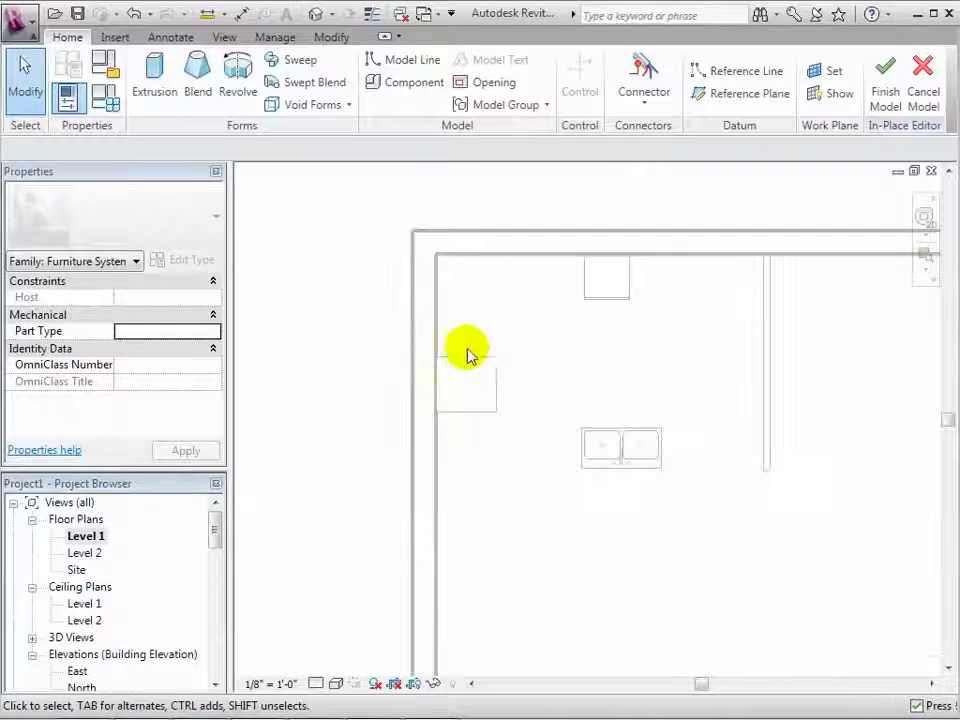
middle_click_drag(654, 369, 628, 405)
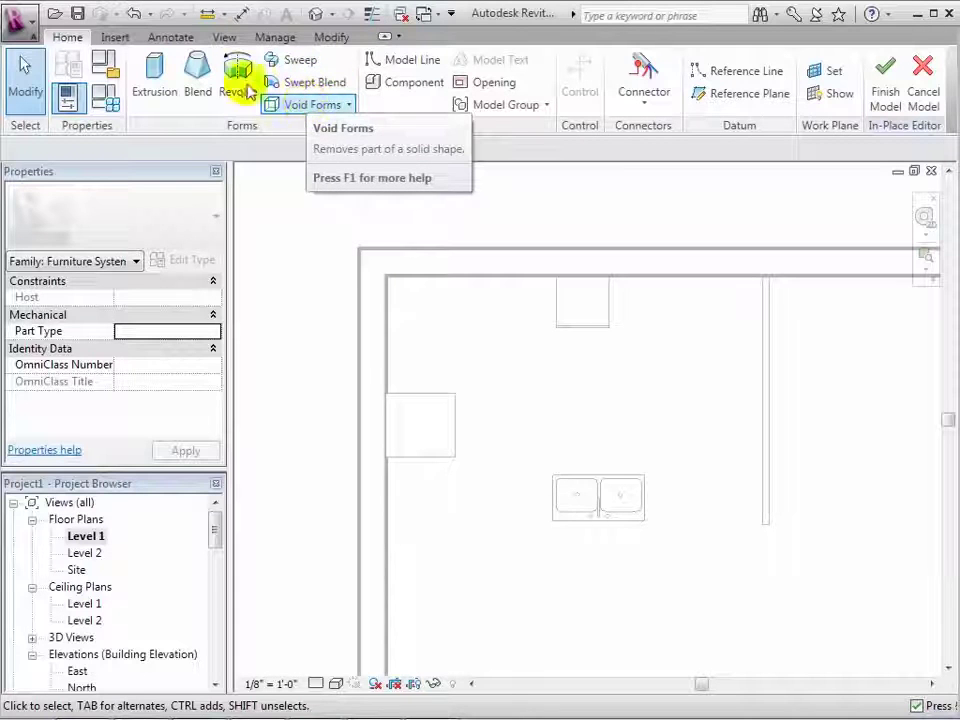
Step: Start an extrusion and sketch the counter outline from the dishwasher's front corner around the refrigerator edge, exterior walls and partition, with a 2'-0" wide end
left_click(155, 80)
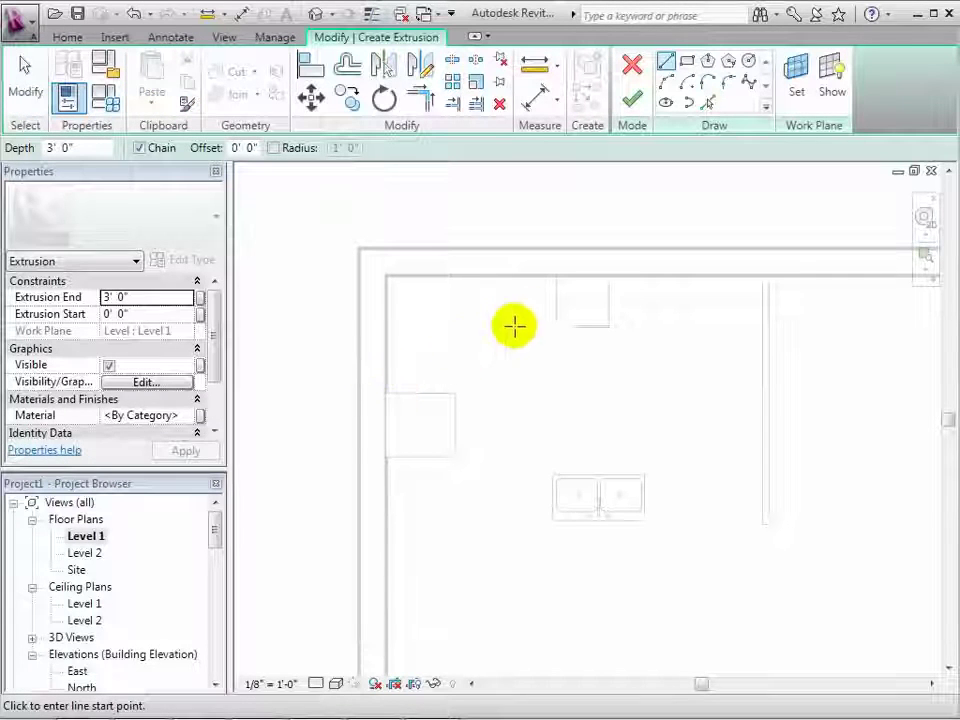
left_click(557, 323)
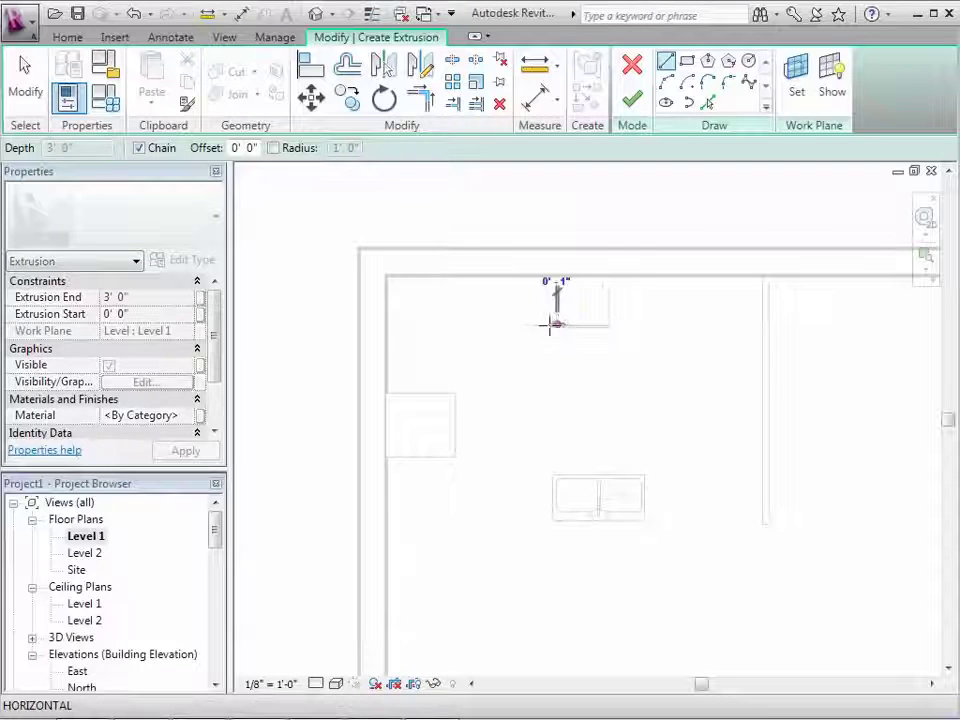
left_click(447, 323)
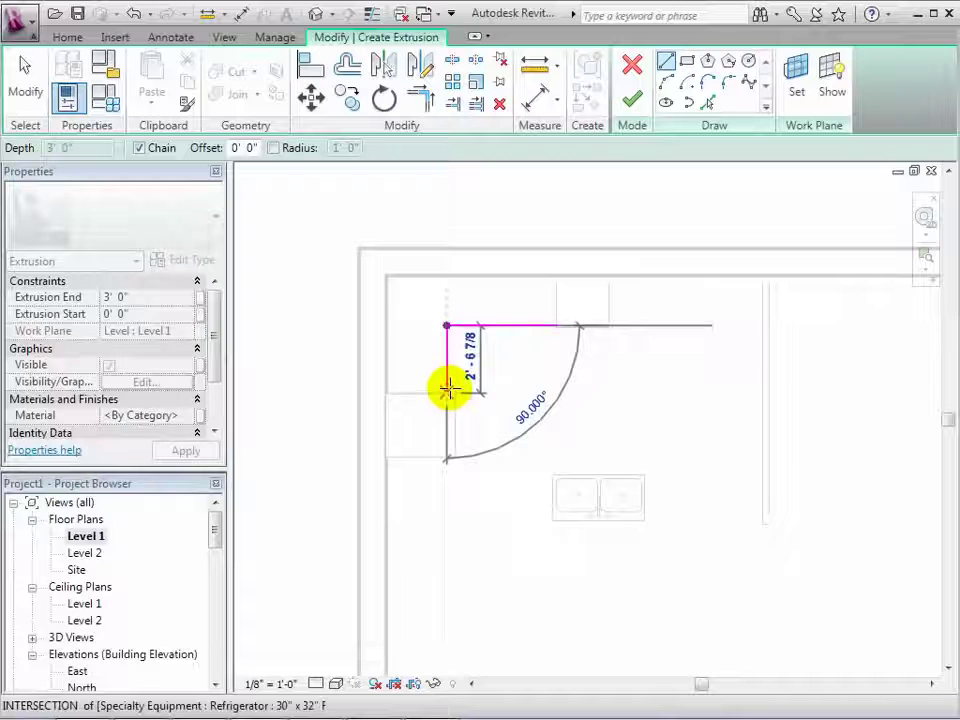
left_click(448, 391)
left_click(389, 392)
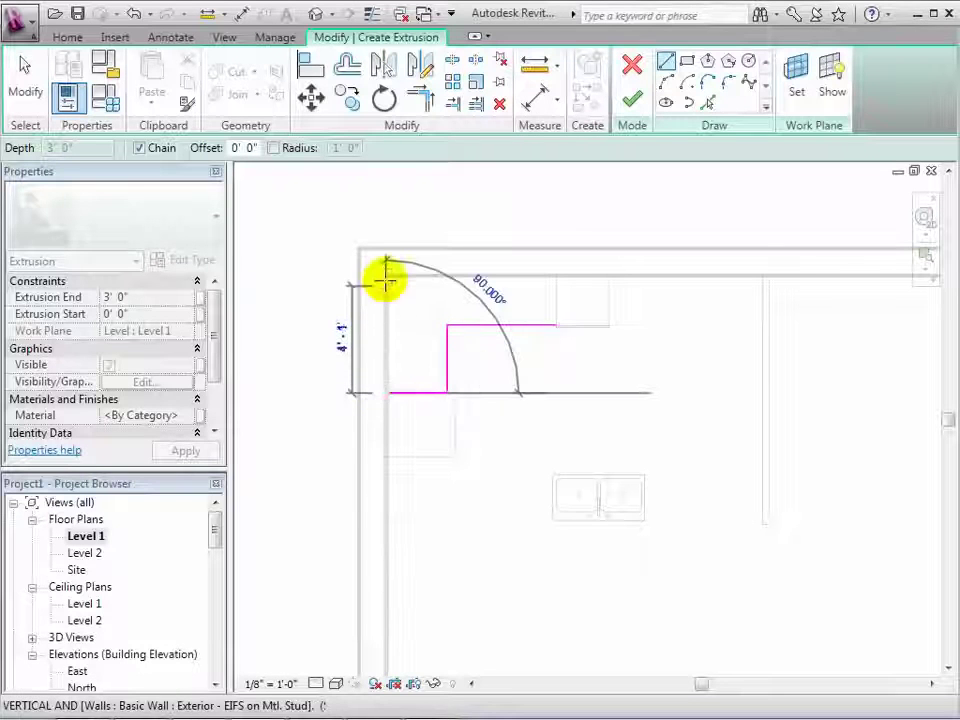
left_click(386, 274)
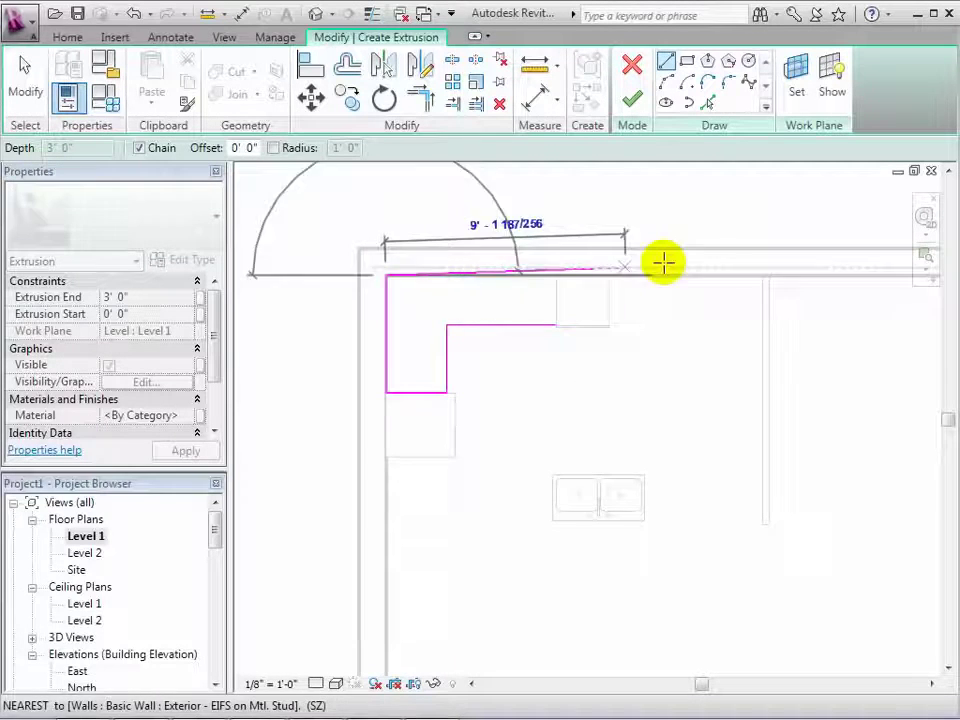
left_click(762, 275)
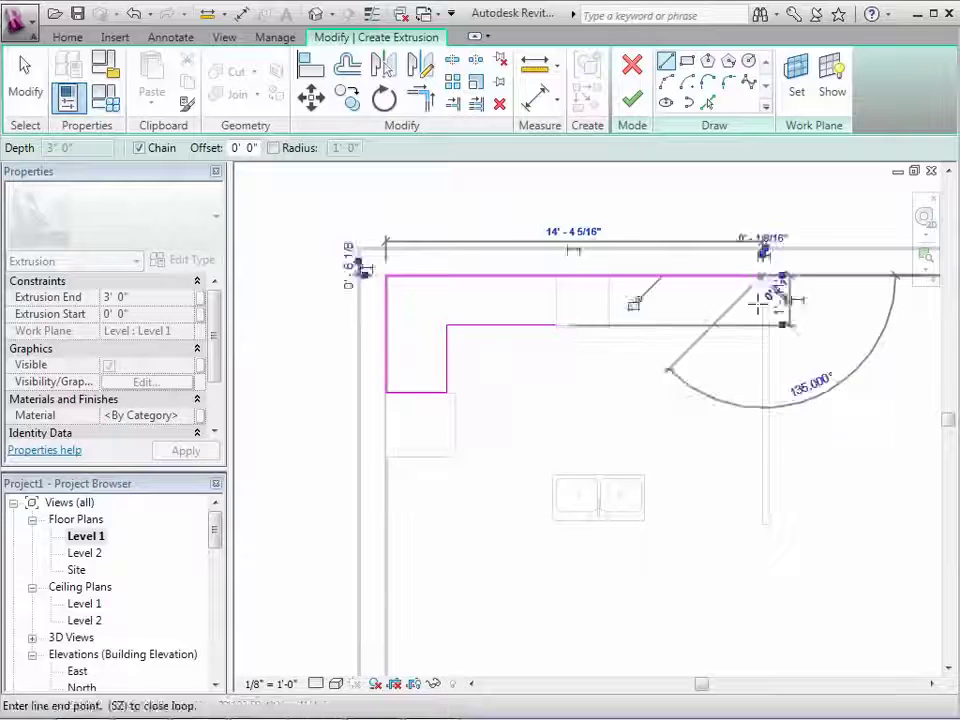
left_click(762, 522)
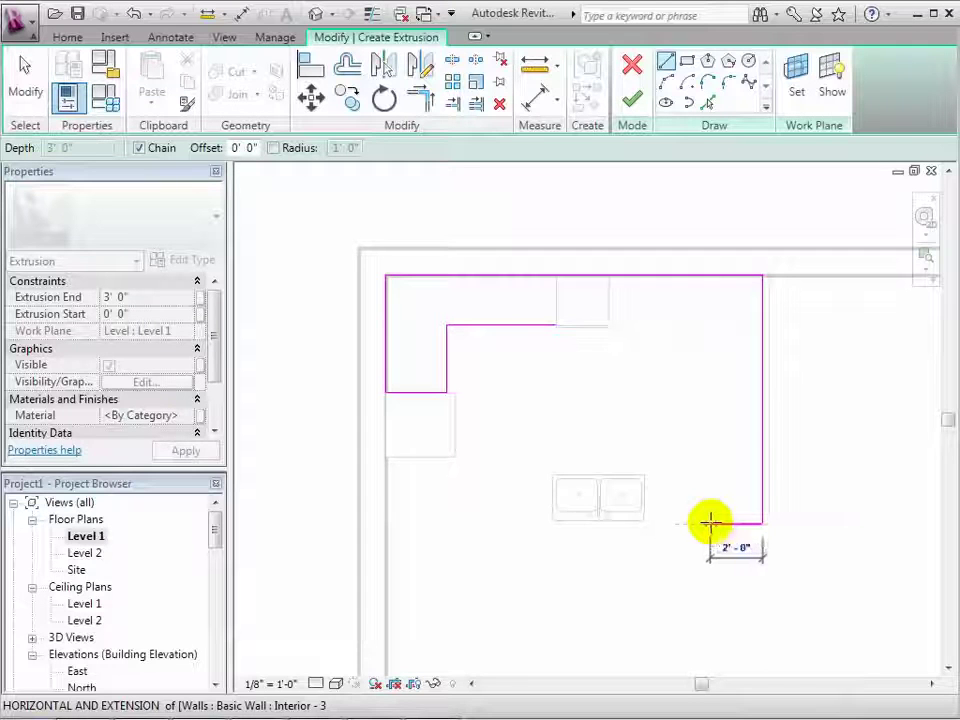
left_click(710, 522)
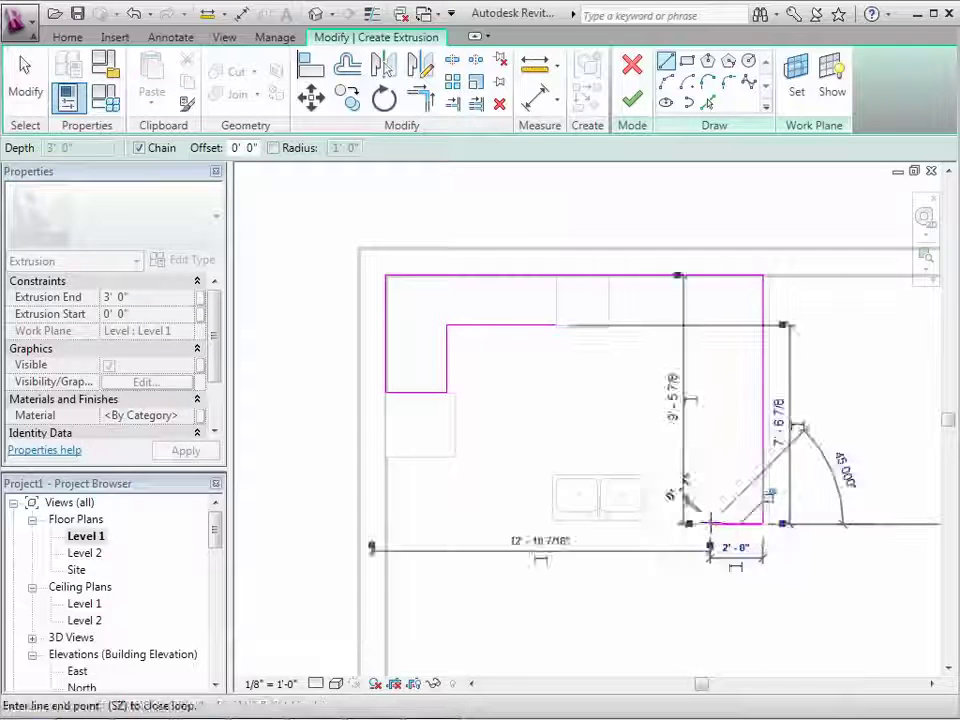
left_click(708, 314)
Step: Trim/extend the counter's front line beside the dishwasher to meet the partition leg's inner line, closing the outline
left_click(420, 92)
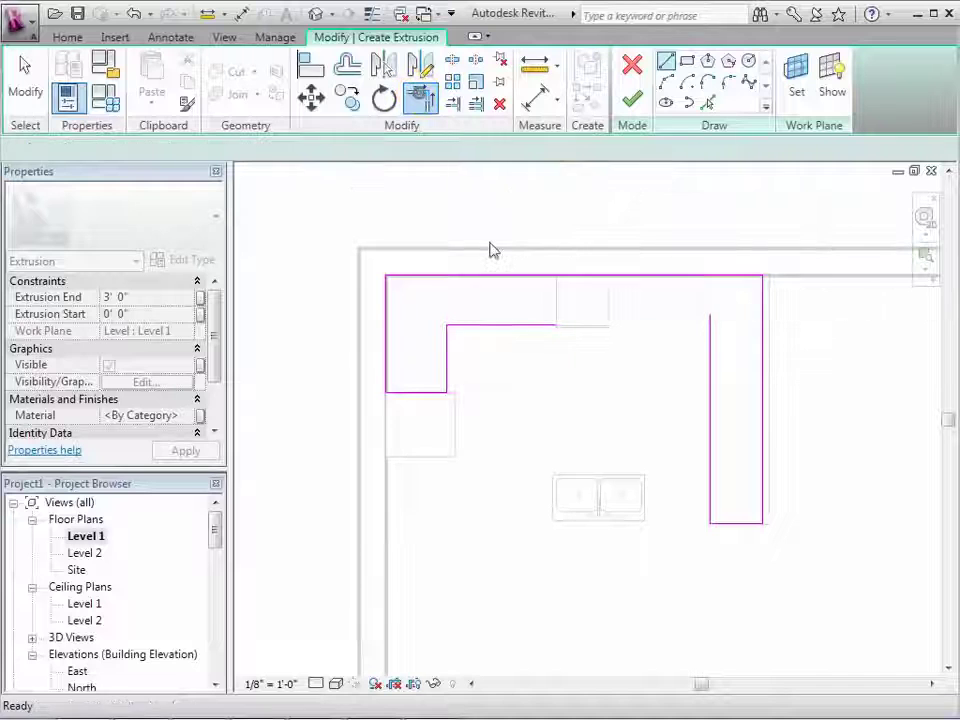
left_click(514, 326)
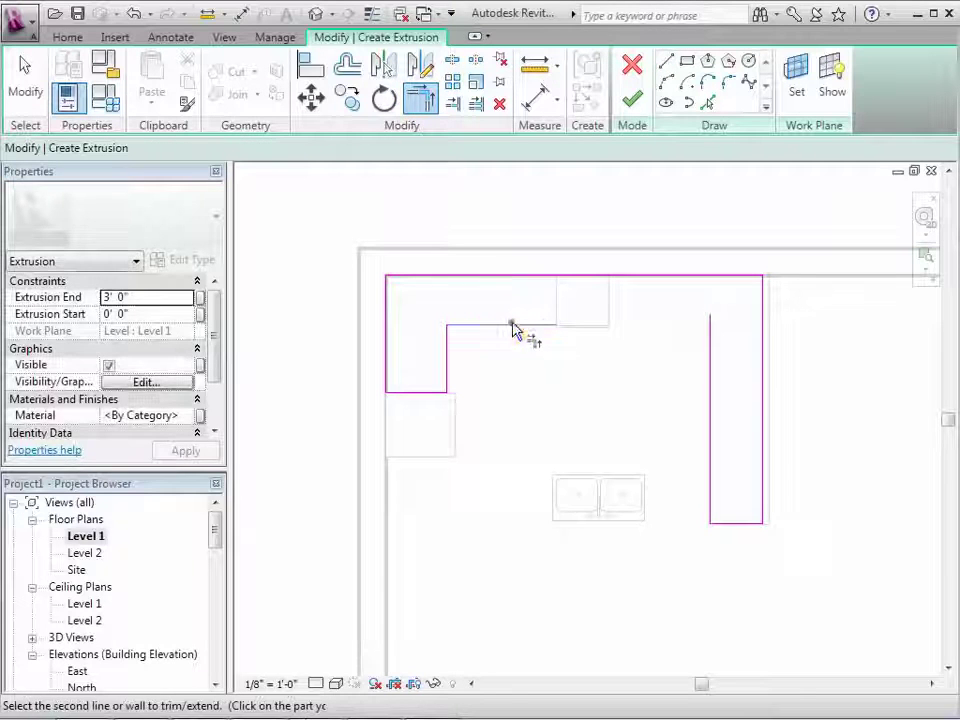
left_click(712, 362)
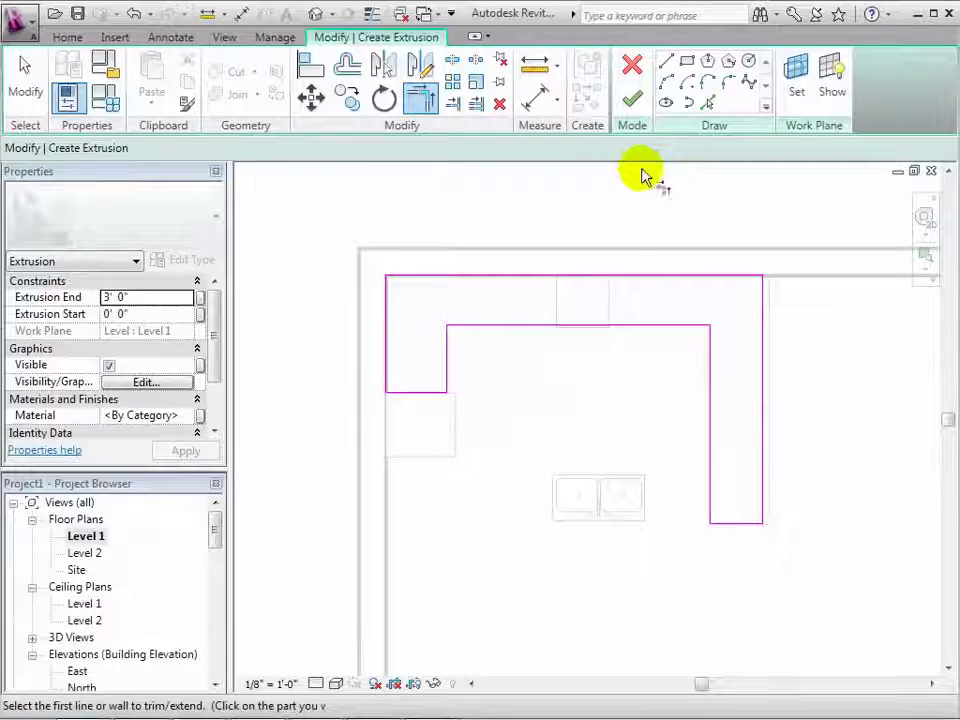
Step: Sketch a closed rectangular island outline around the sink, 6'-0" long and about 2'-7" deep
scroll(677, 508, "up", 2)
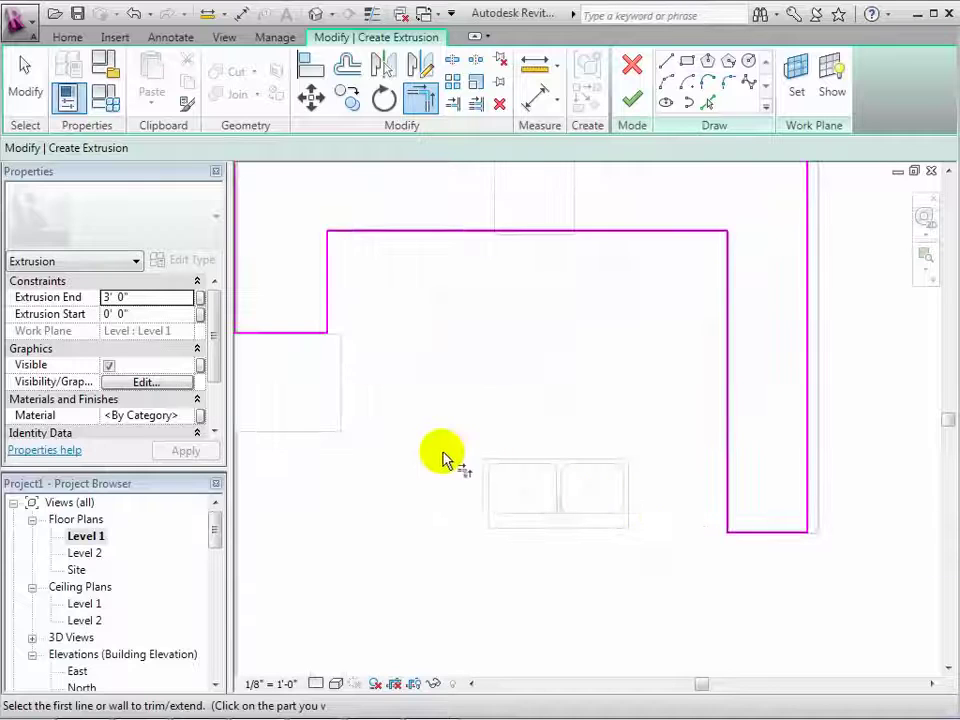
left_click(666, 61)
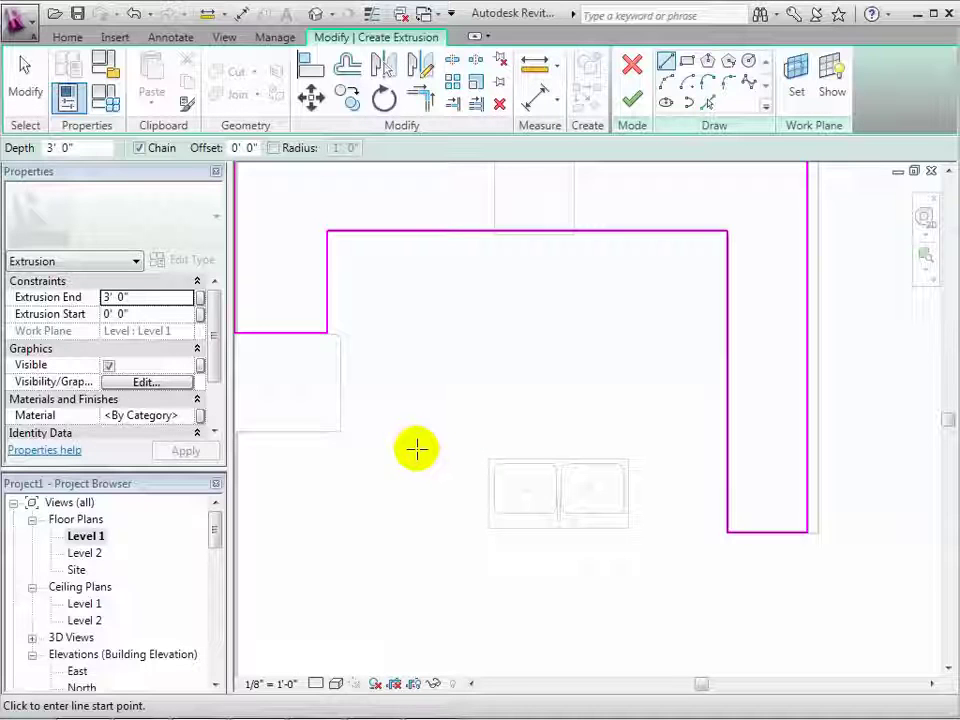
left_click(416, 449)
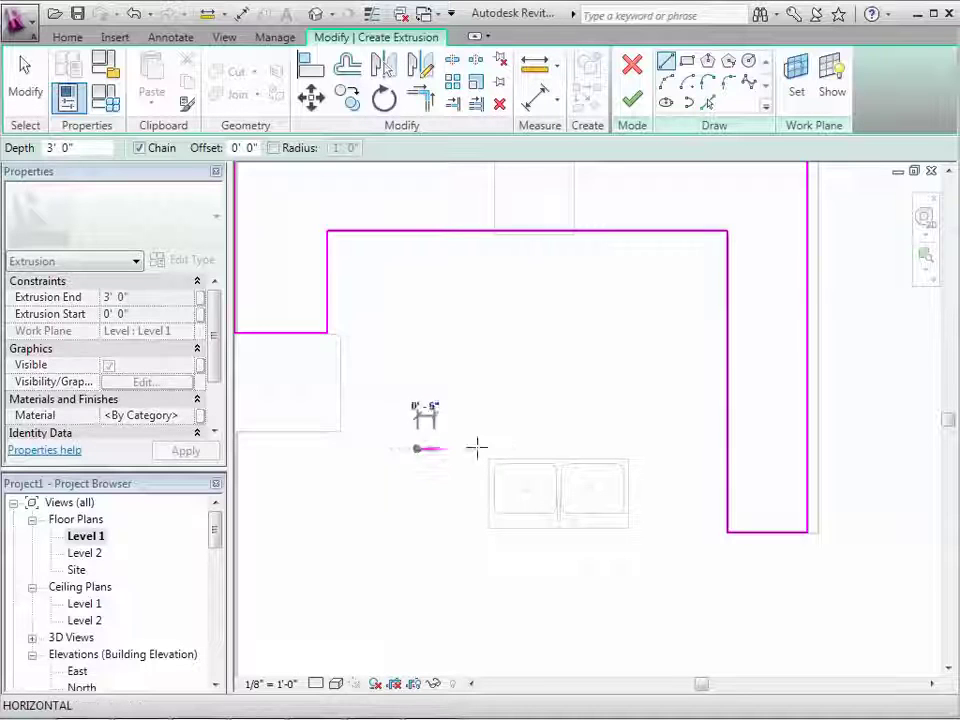
left_click(656, 448)
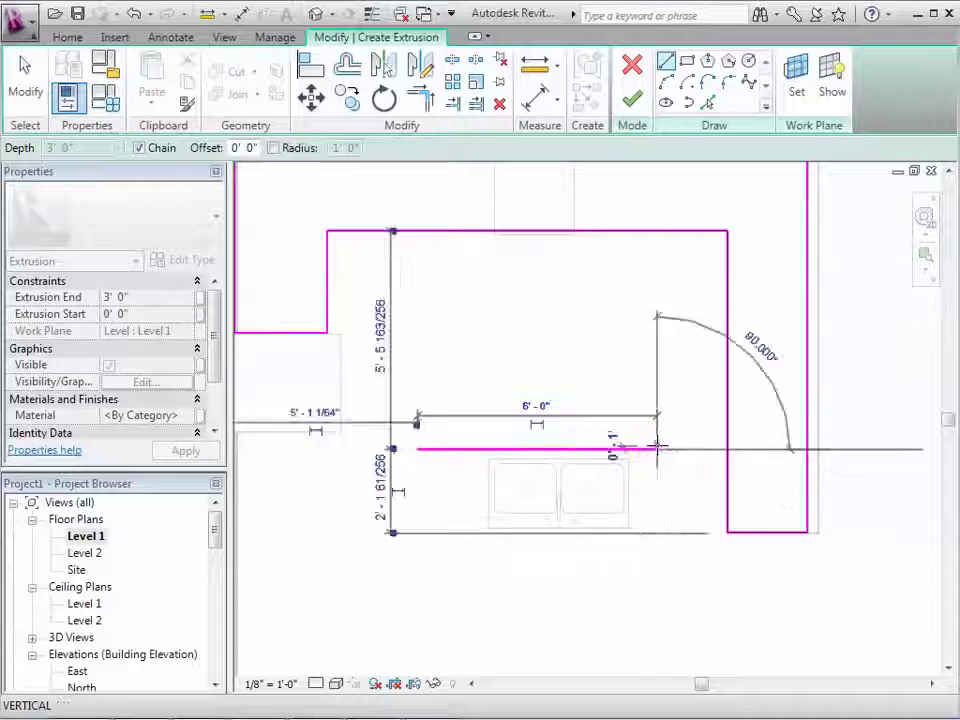
left_click(657, 552)
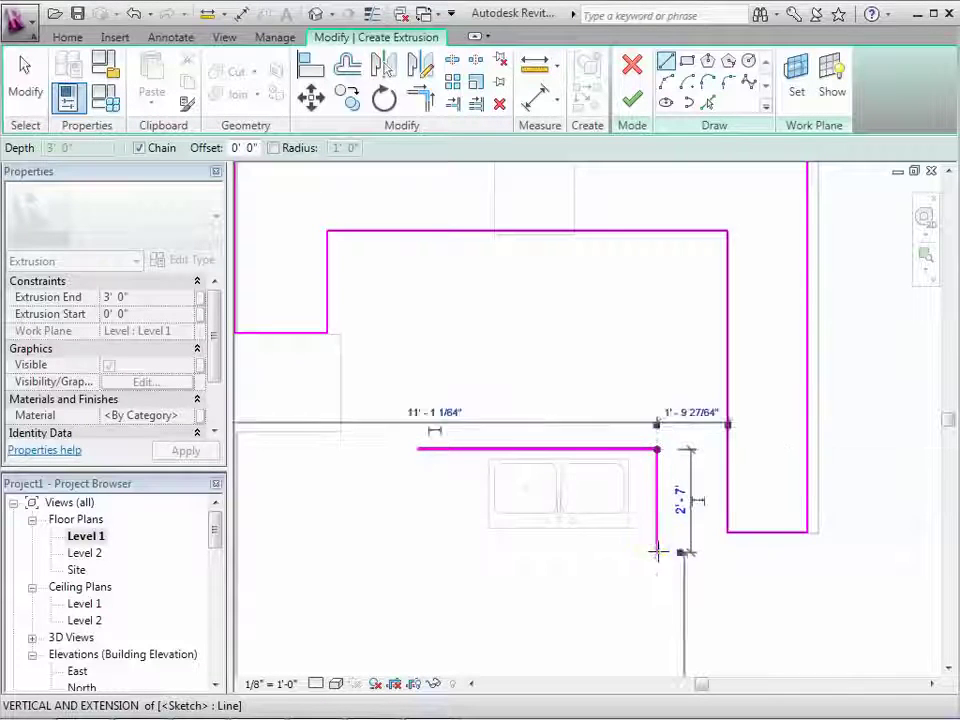
left_click(417, 552)
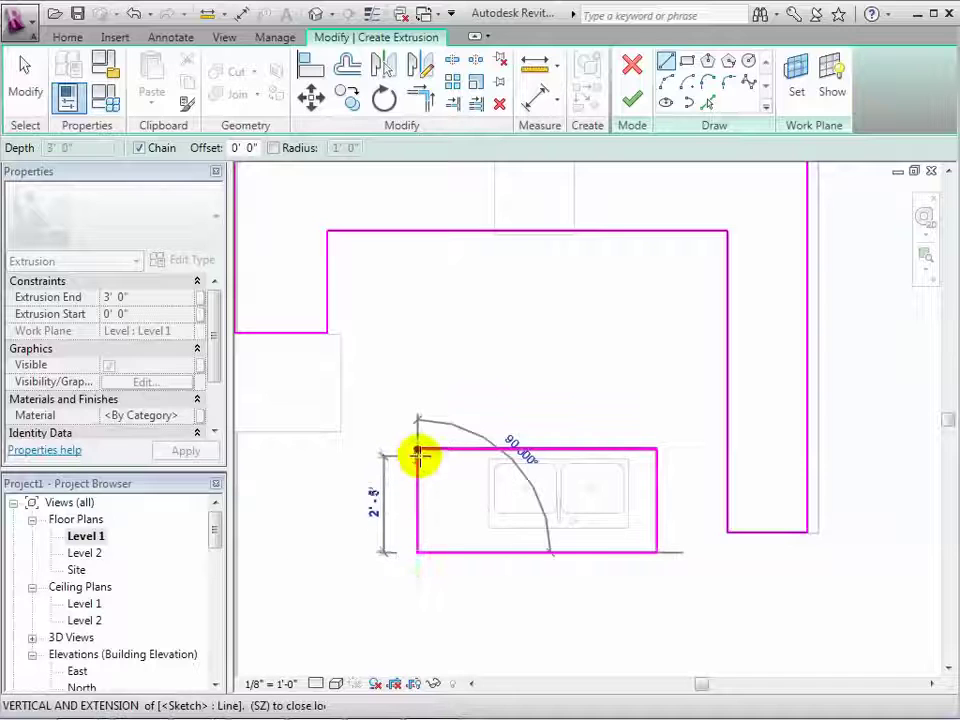
left_click(417, 450)
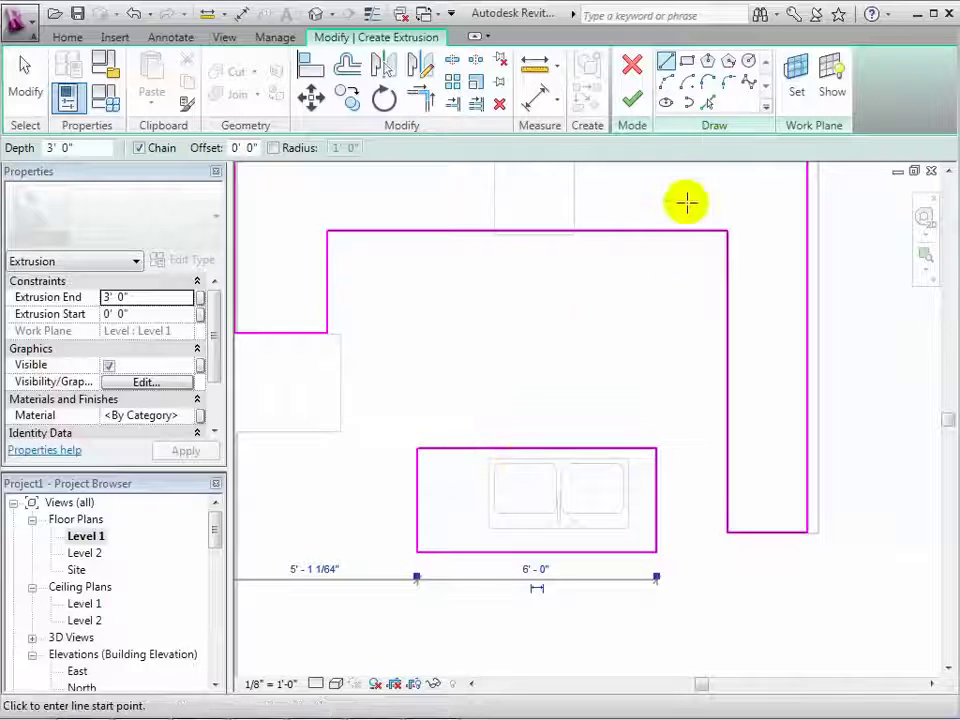
Step: Trace the four outer edges of the double sink with Pick Lines to form a cutout inside the island outline
left_click(707, 103)
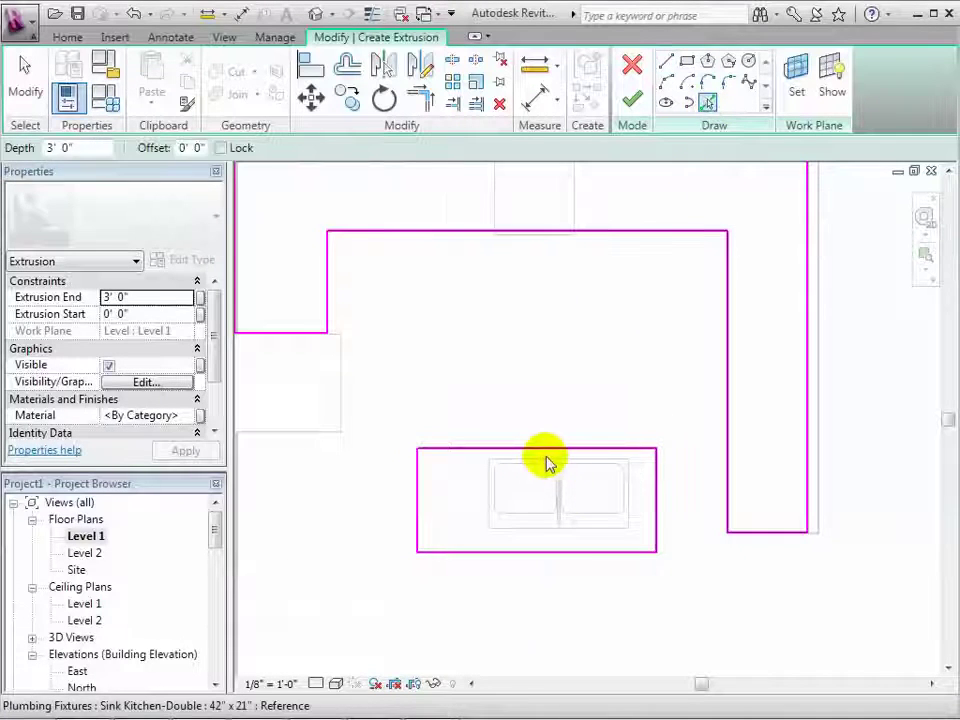
left_click(632, 491)
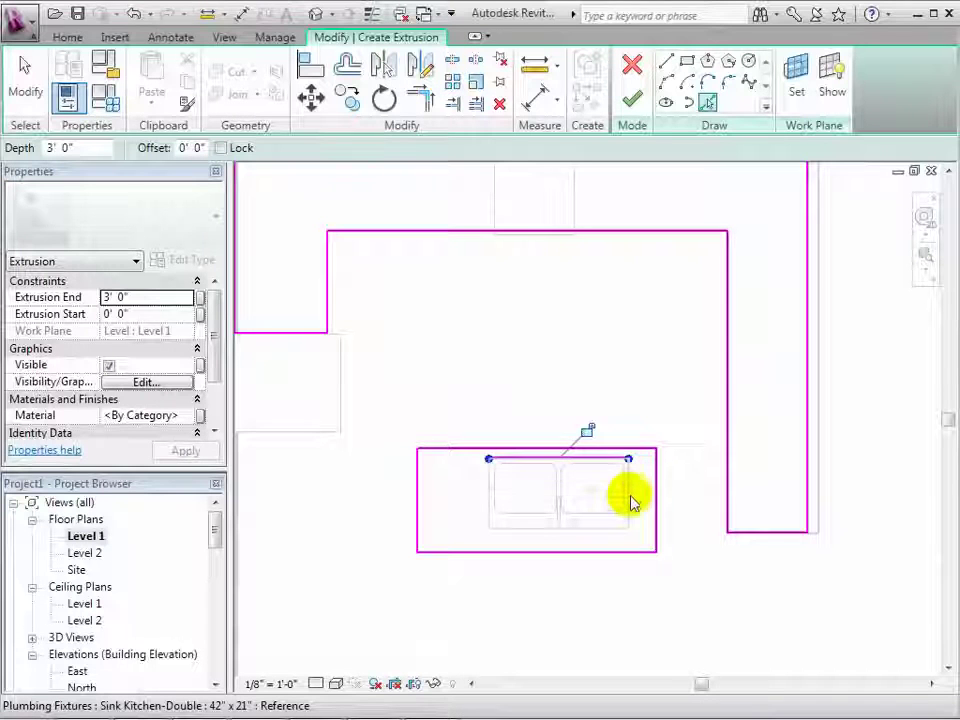
left_click(628, 497)
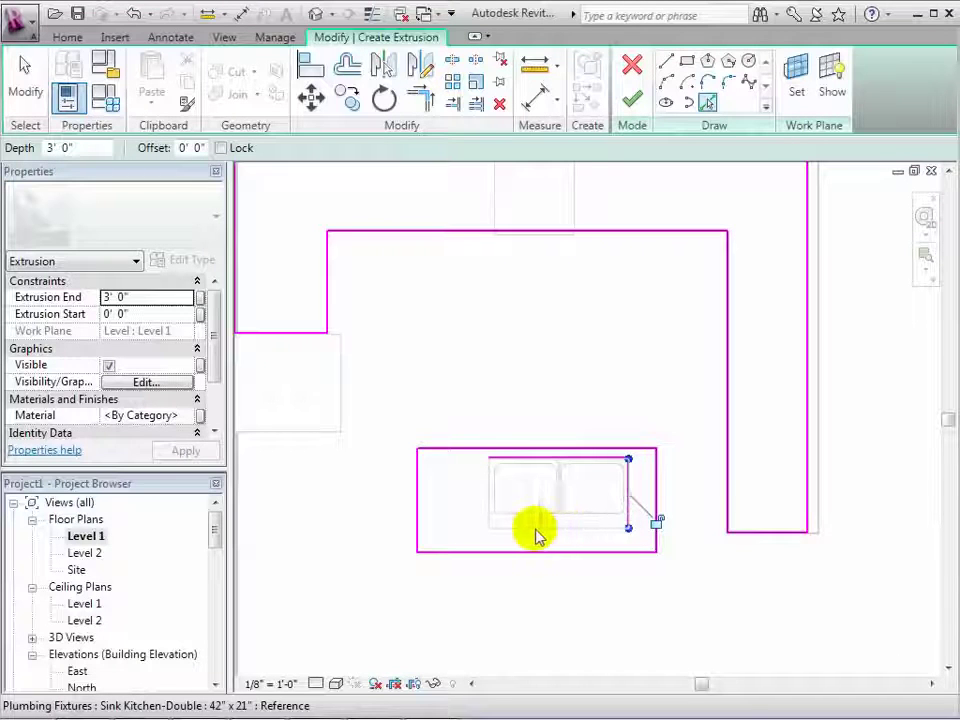
left_click(503, 527)
left_click(488, 508)
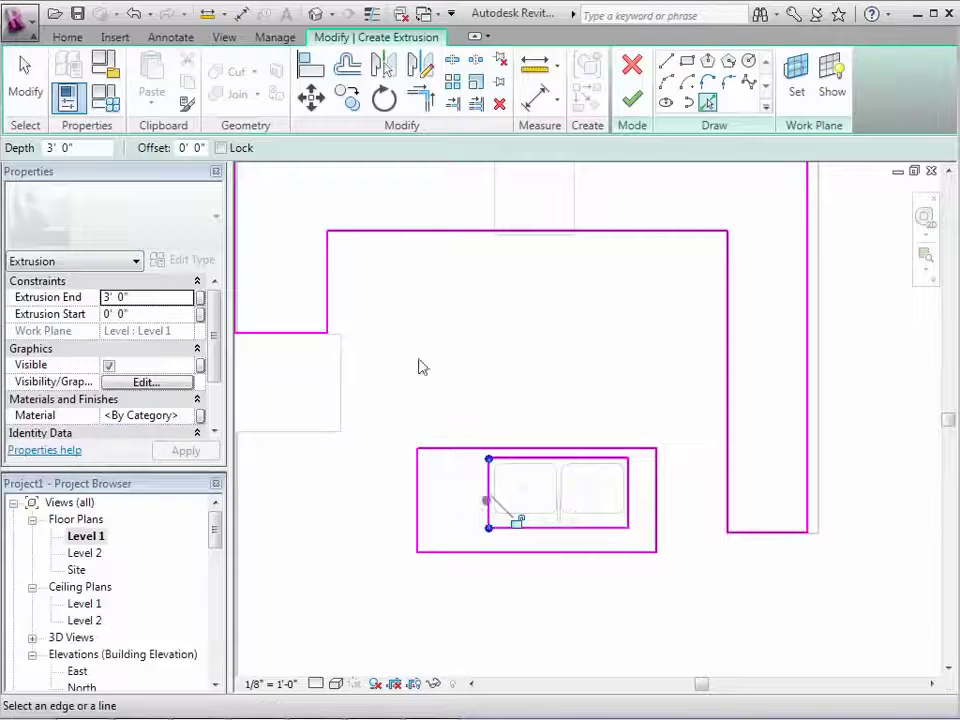
left_click(24, 82)
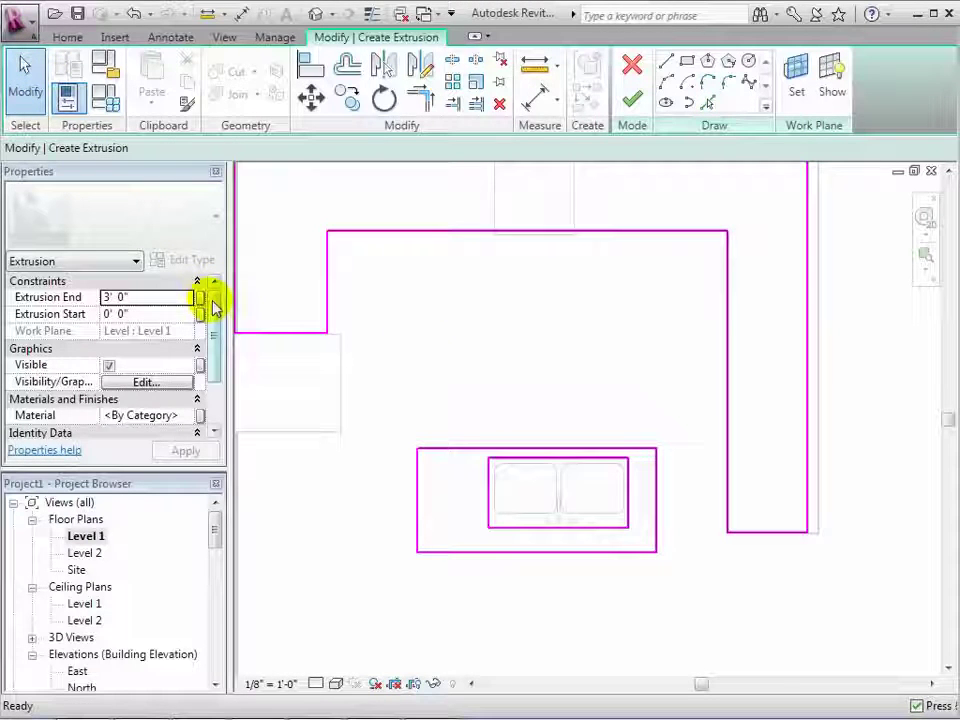
Step: Set the counter's Extrusion Start to 2' 10", keeping the Extrusion End at 3' 0"
mouse_move(214, 306)
left_mouse_down()
mouse_move(214, 354)
mouse_move(214, 296)
left_mouse_up()
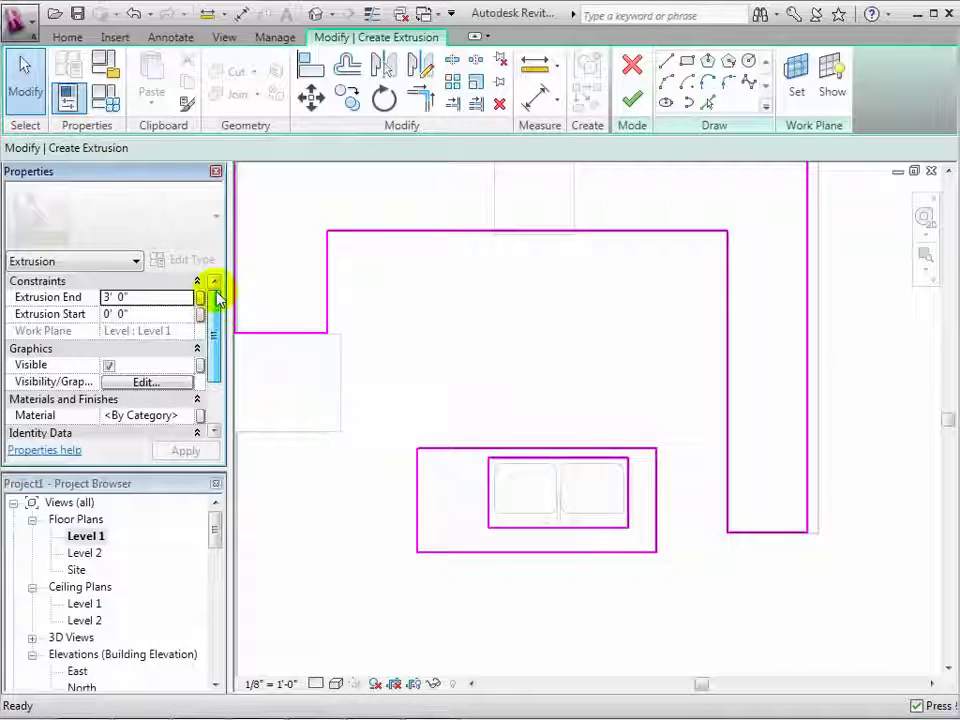
left_click(153, 316)
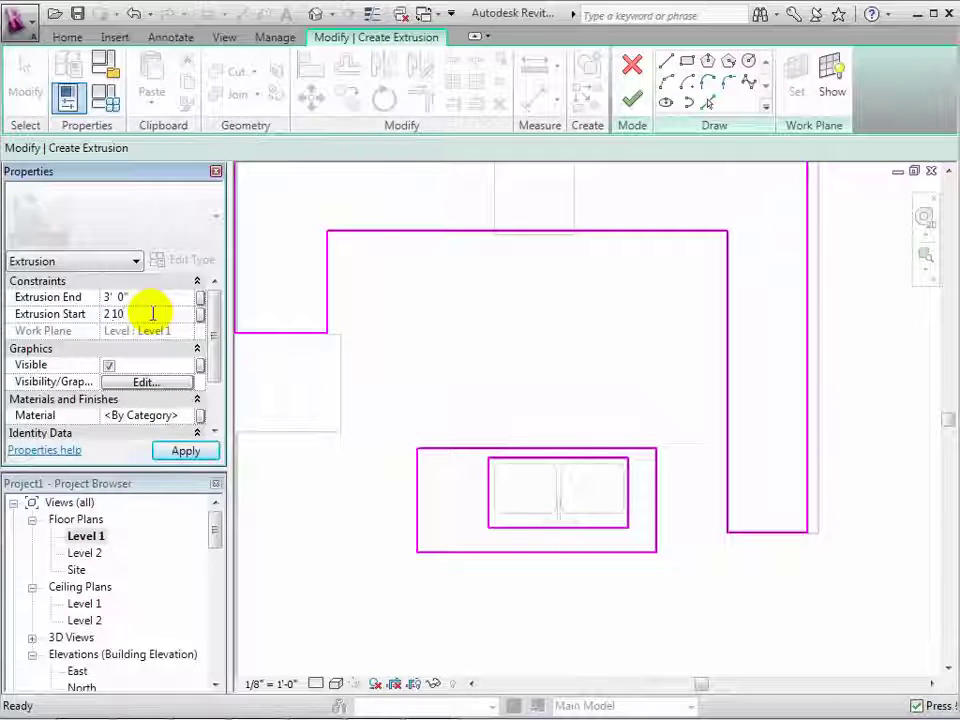
type("2 10")
key("Return")
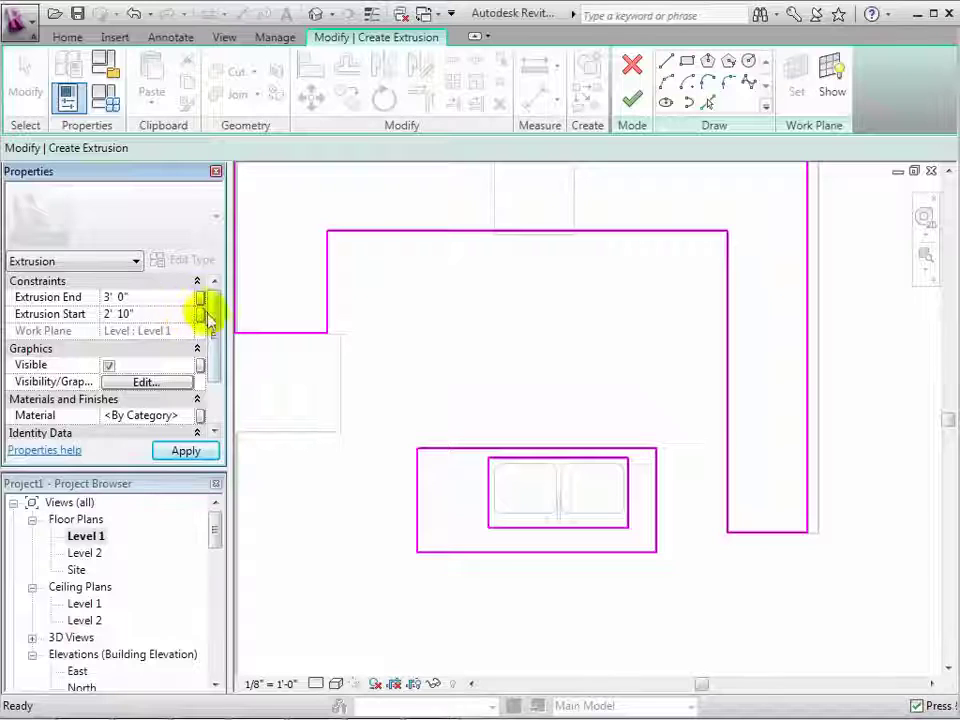
Step: Assign the Tile material to the counter extrusion and finish its sketch
left_click_drag(208, 318, 215, 368)
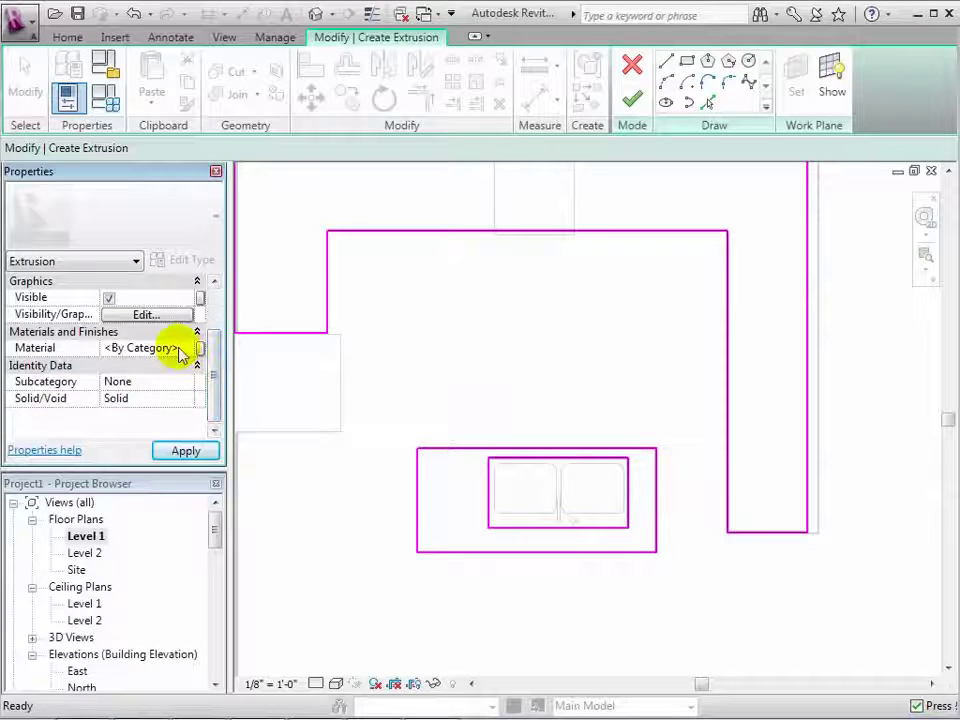
left_click(180, 350)
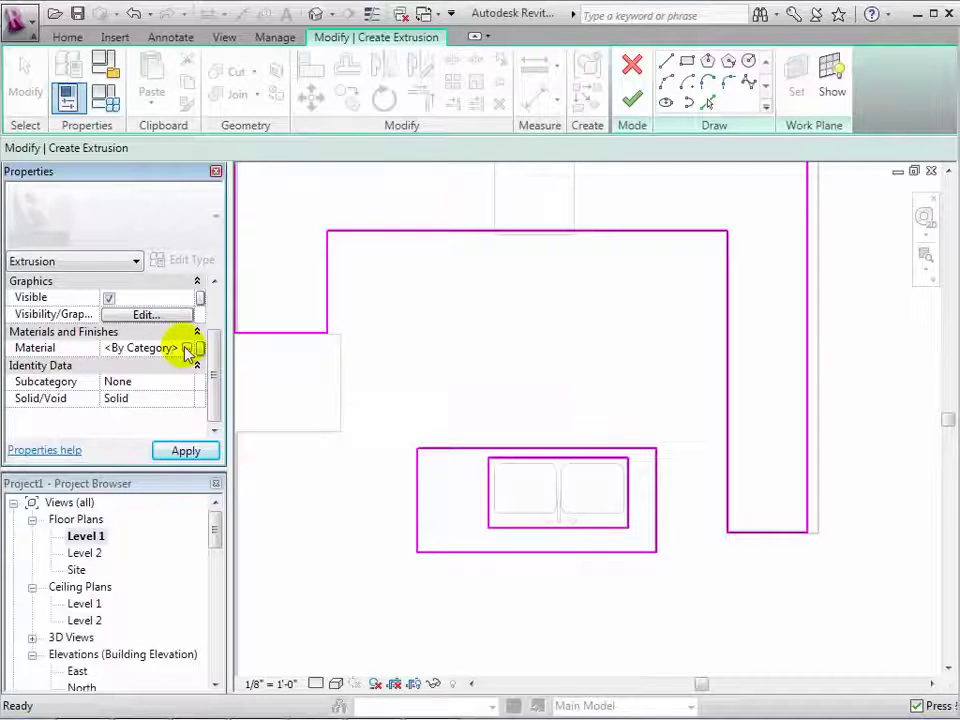
left_click(185, 348)
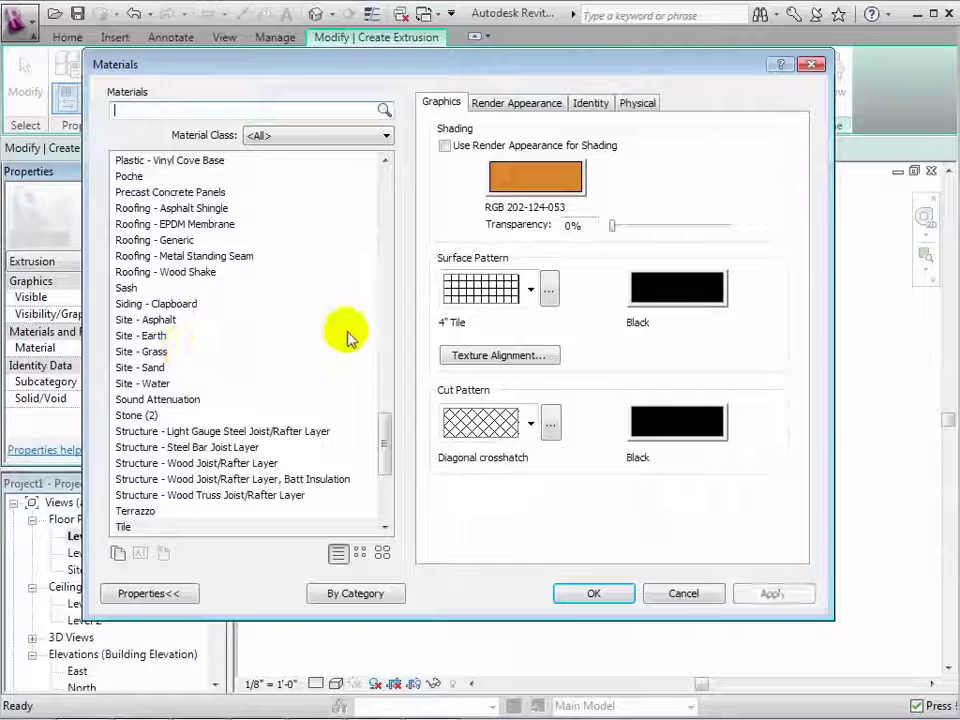
mouse_move(388, 437)
left_mouse_down()
mouse_move(390, 339)
mouse_move(391, 450)
left_mouse_up()
left_click(138, 431)
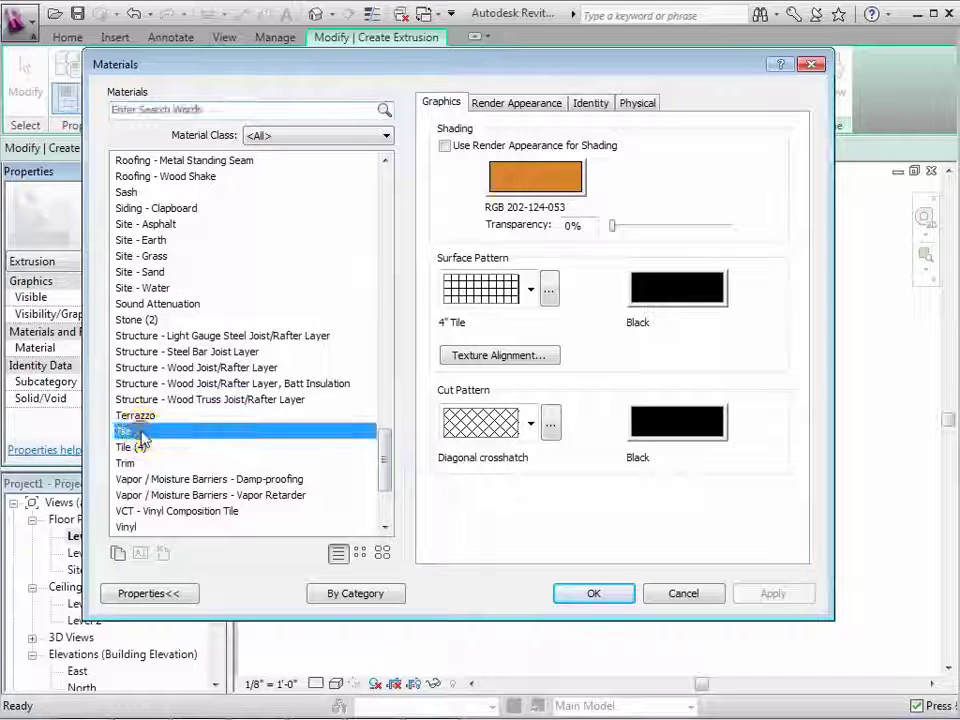
left_click(590, 594)
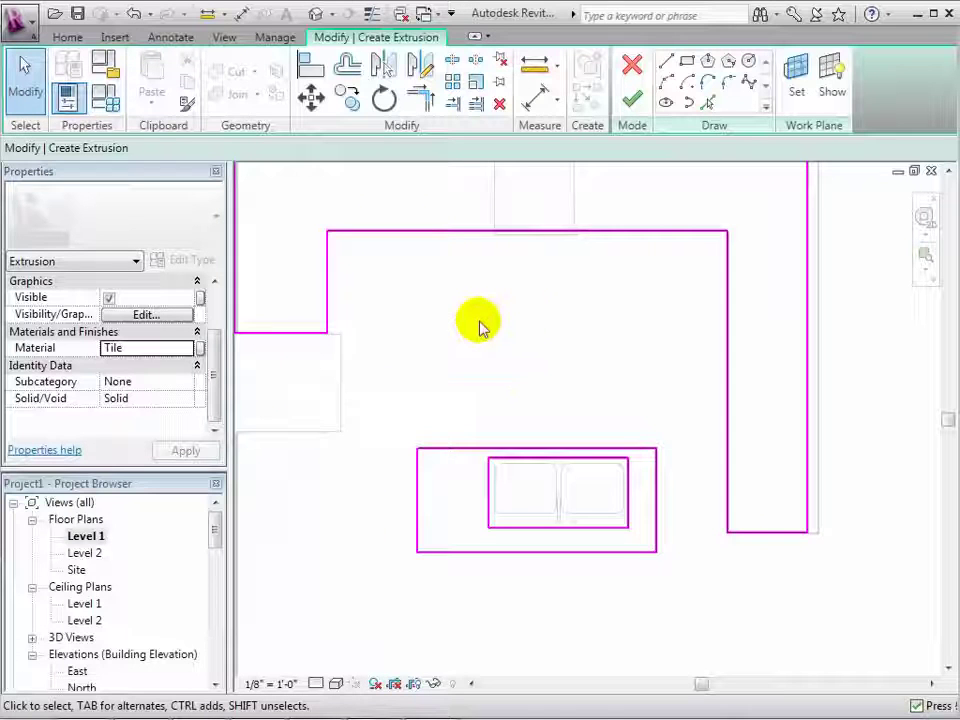
left_click(640, 104)
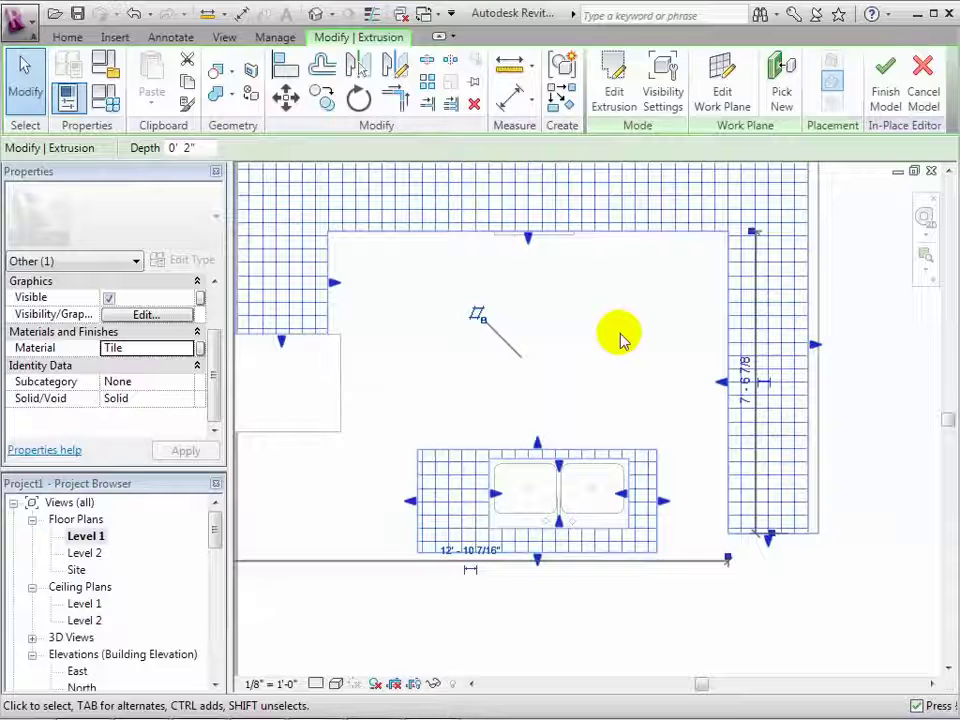
left_click(620, 340)
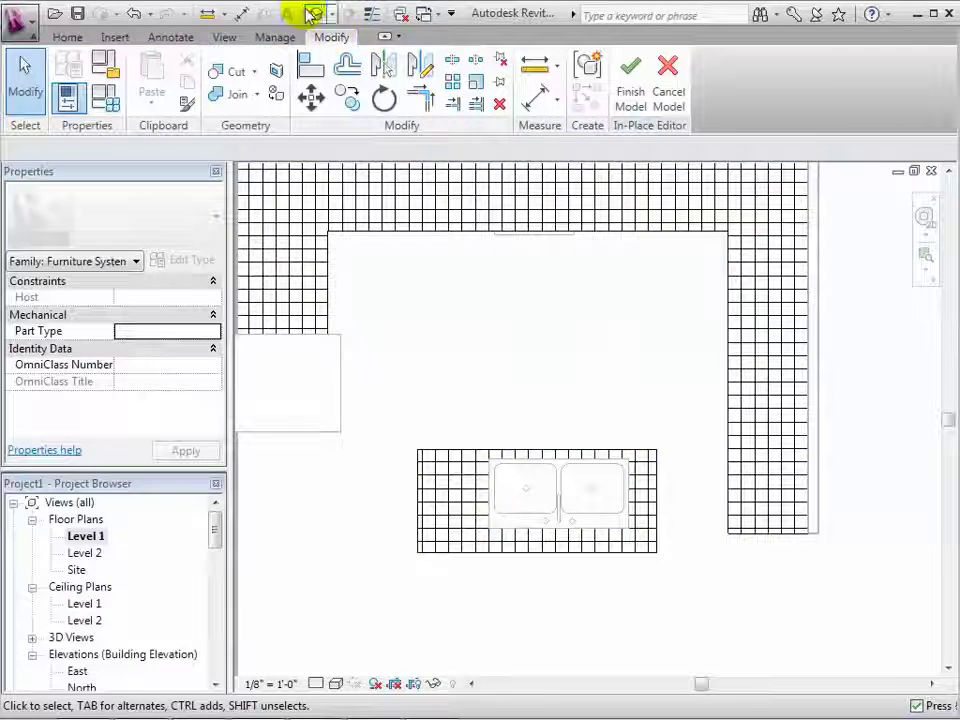
Step: Check the countertop and island in the default 3D view and finish the in-place model
left_click(311, 14)
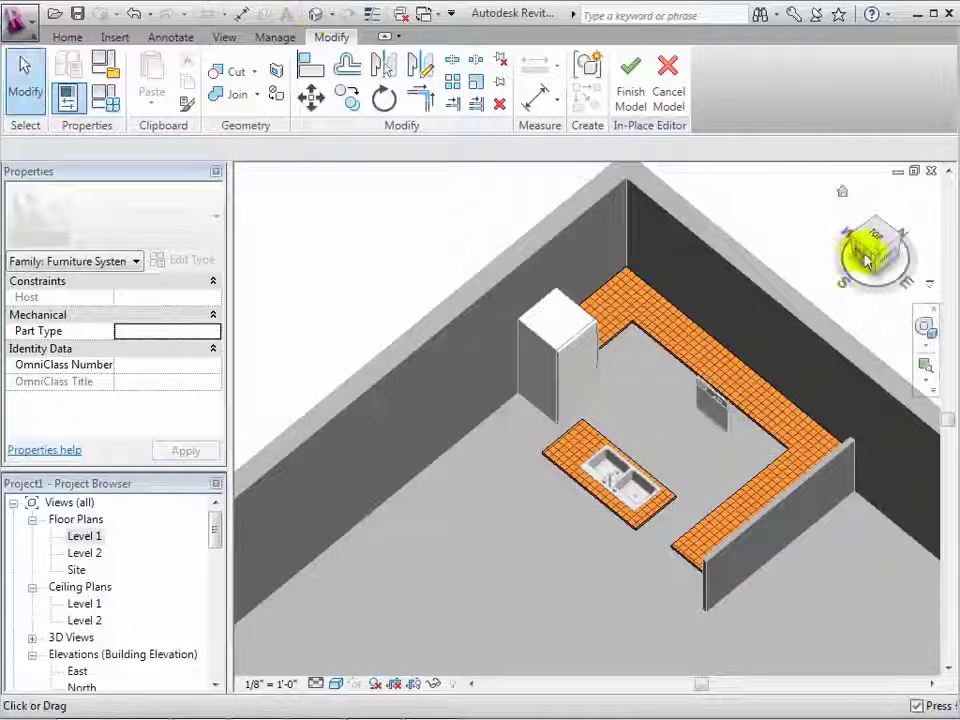
mouse_move(866, 259)
left_mouse_down()
mouse_move(857, 231)
mouse_move(876, 240)
left_mouse_up()
middle_click_drag(816, 210, 775, 272)
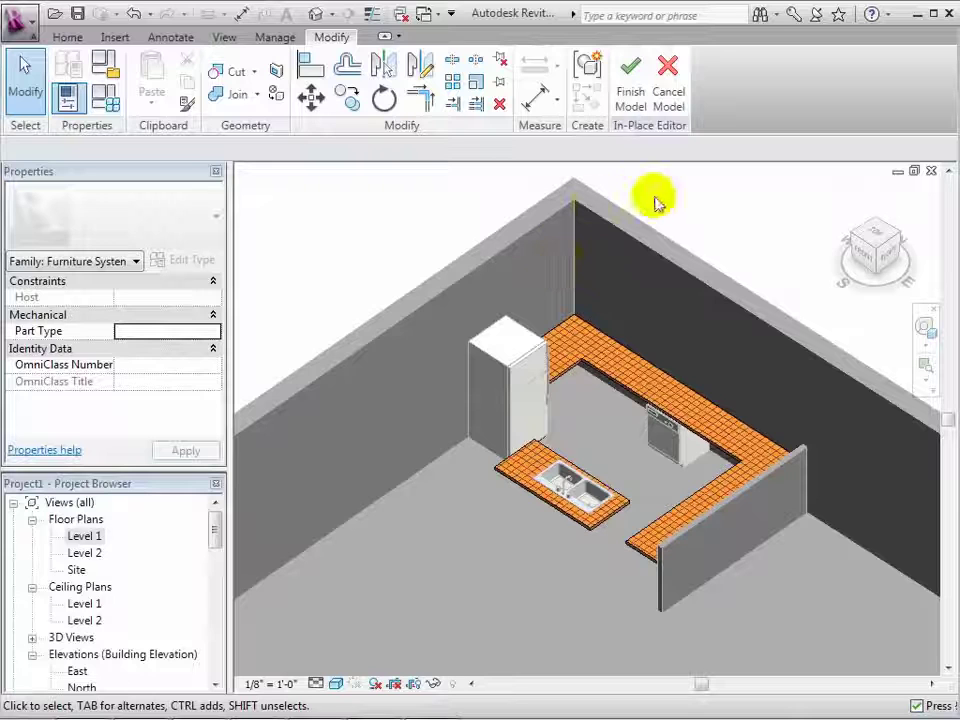
left_click(629, 98)
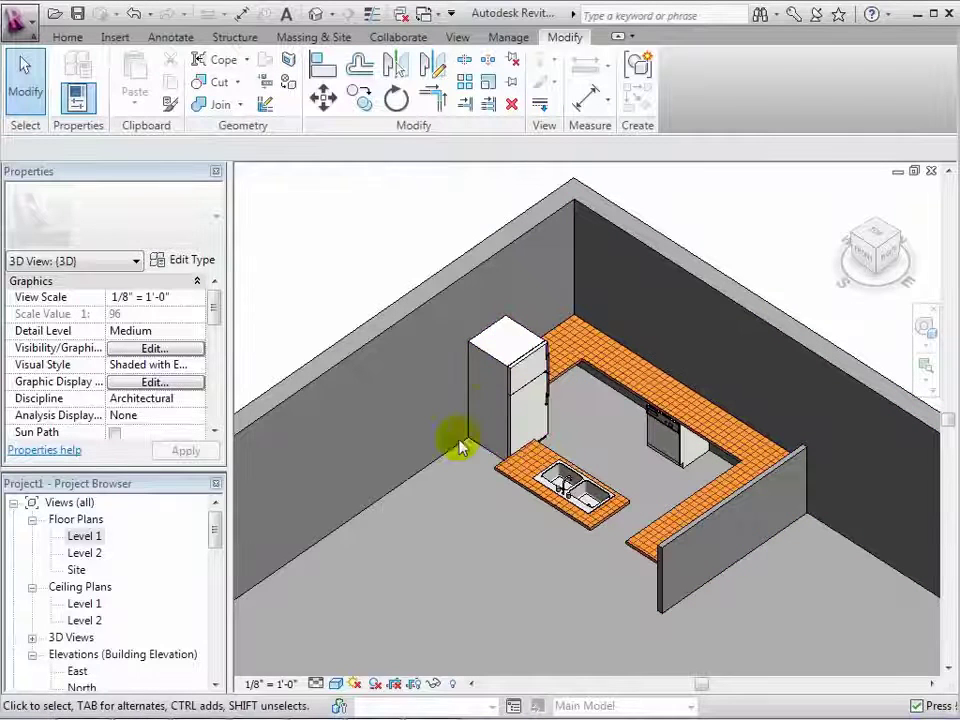
Step: Stretch the island's long south side outward with its shape handle to deepen the island
left_click(620, 540)
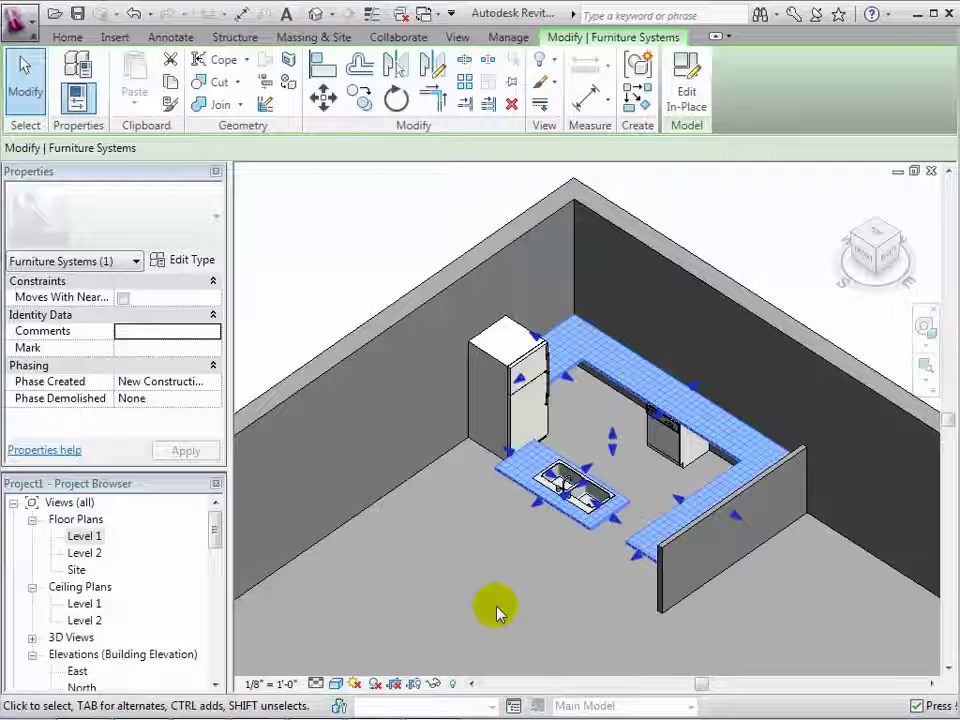
left_click_drag(536, 510, 535, 528)
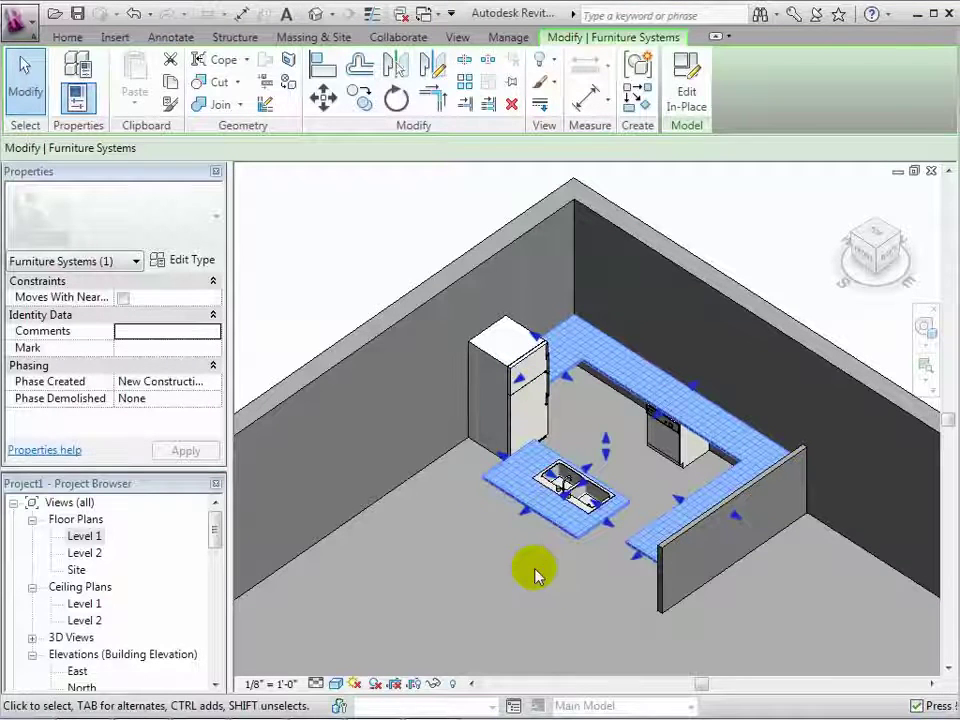
left_click(535, 575)
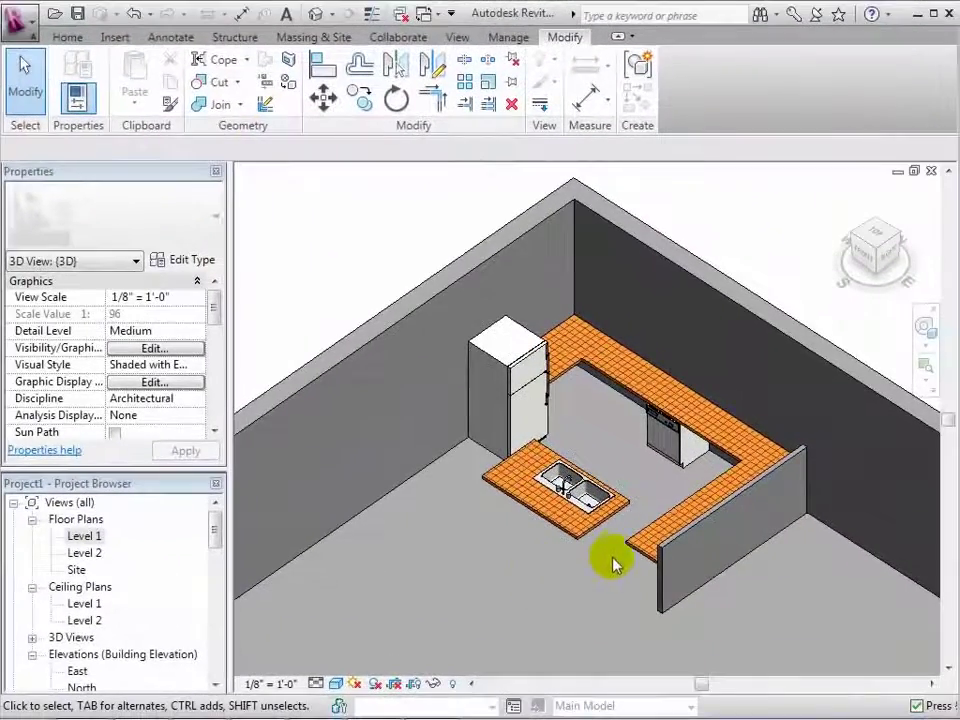
Step: Reopen the Kitchen Counter in-place model, edit its extrusion sketch and show it in the Level 1 floor plan
left_click(625, 545)
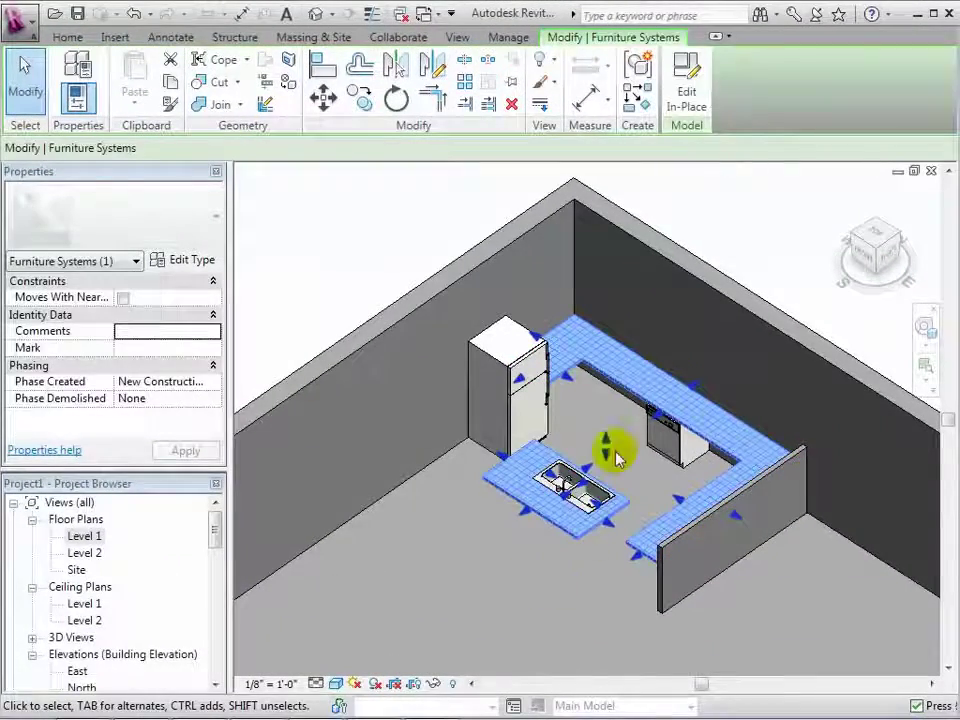
left_click(688, 96)
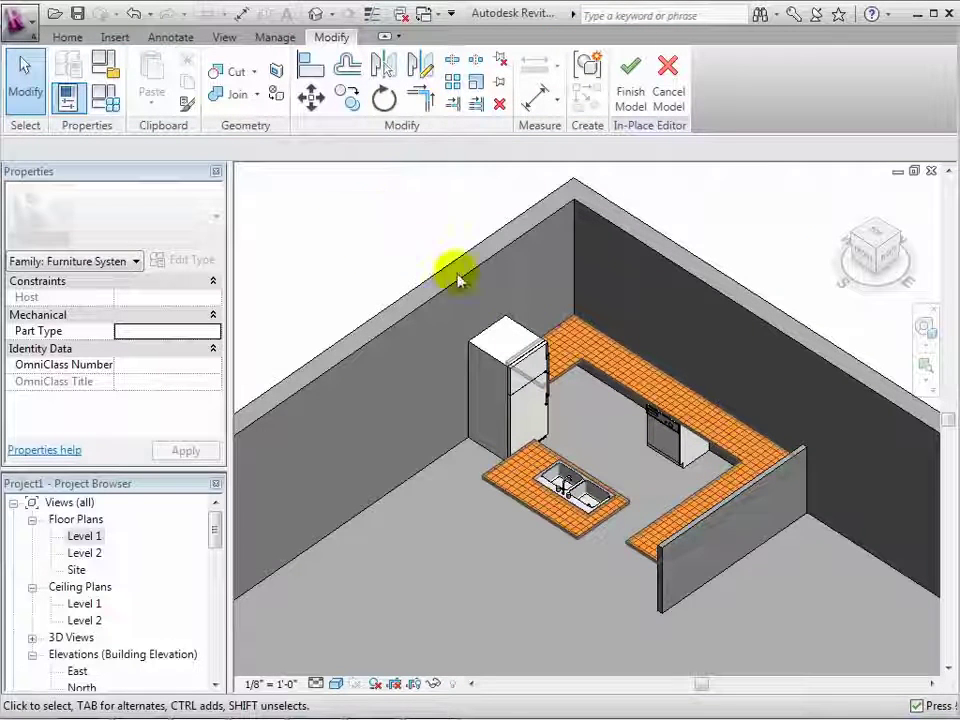
left_click(606, 381)
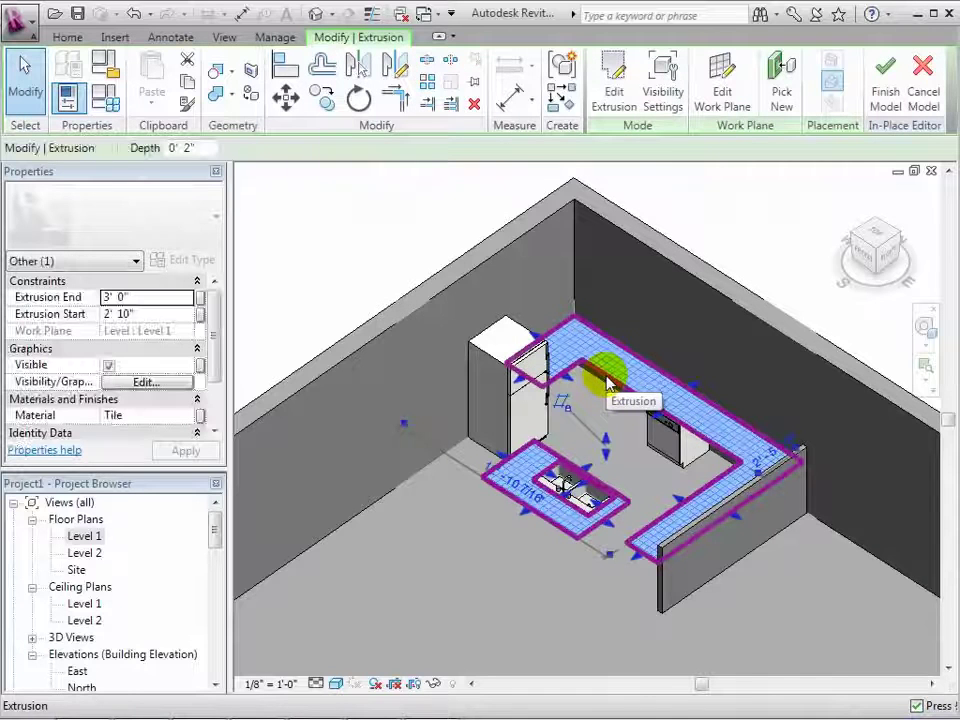
left_click(613, 92)
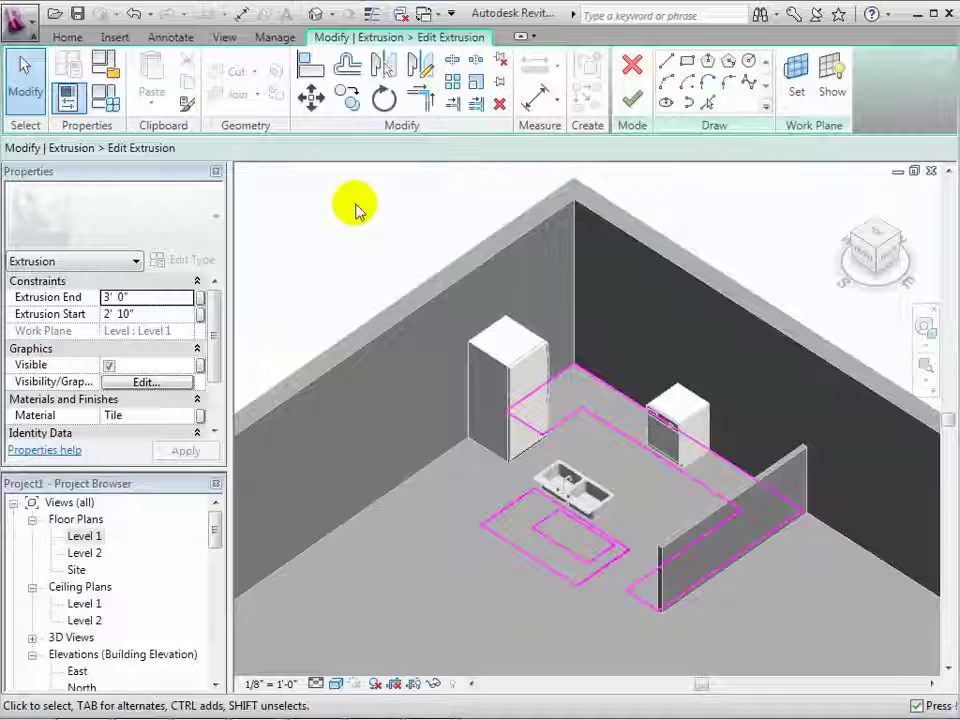
double_click(86, 536)
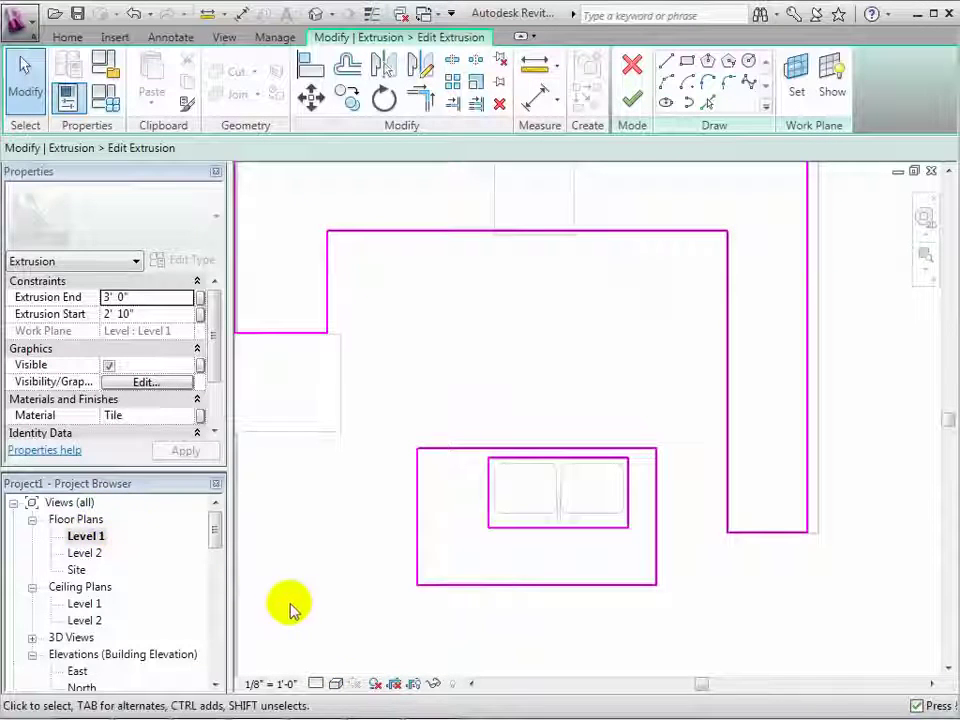
Step: Move the island's long south sketch line closer to the sink and delete that line
left_click(510, 592)
left_click_drag(510, 590, 511, 563)
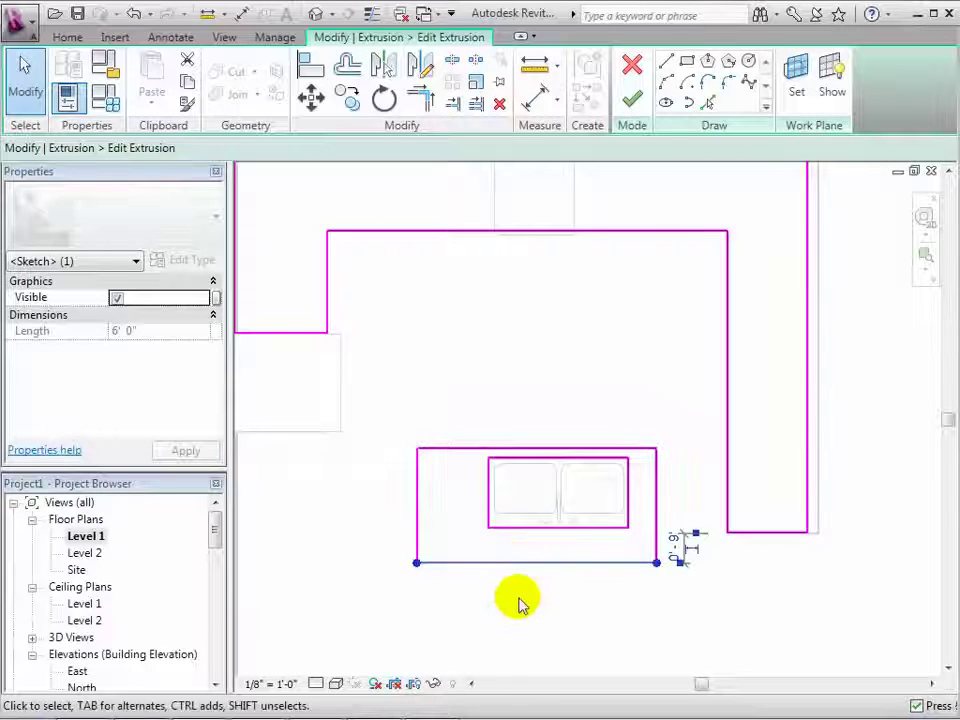
key("Delete")
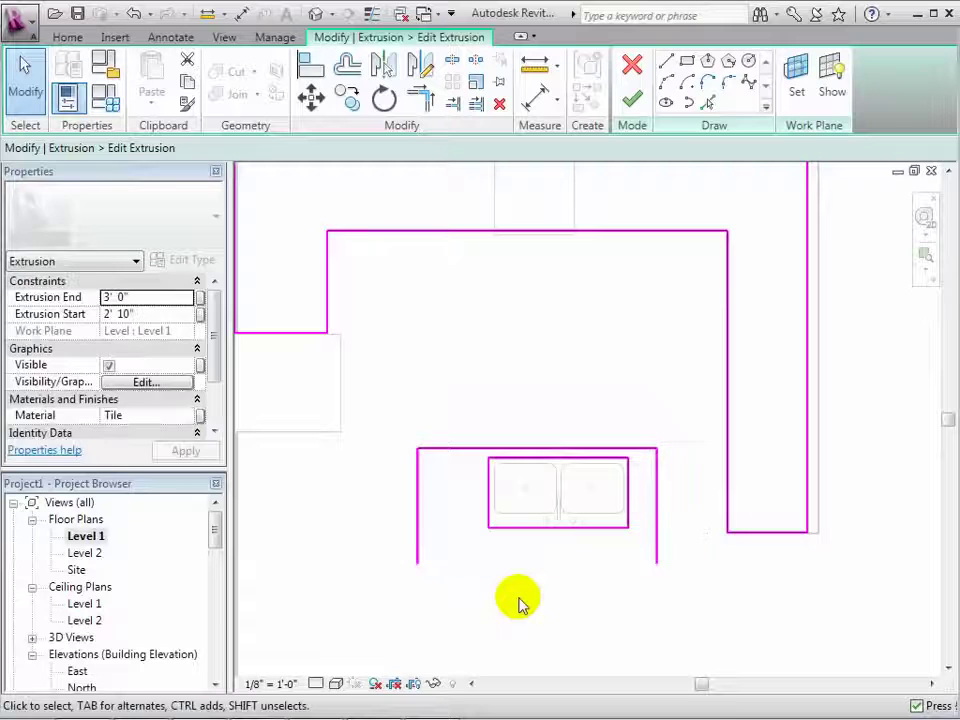
Step: Close the island sketch's open south side with an outward-bowed start-end-radius arc of about 8' radius
left_click(672, 82)
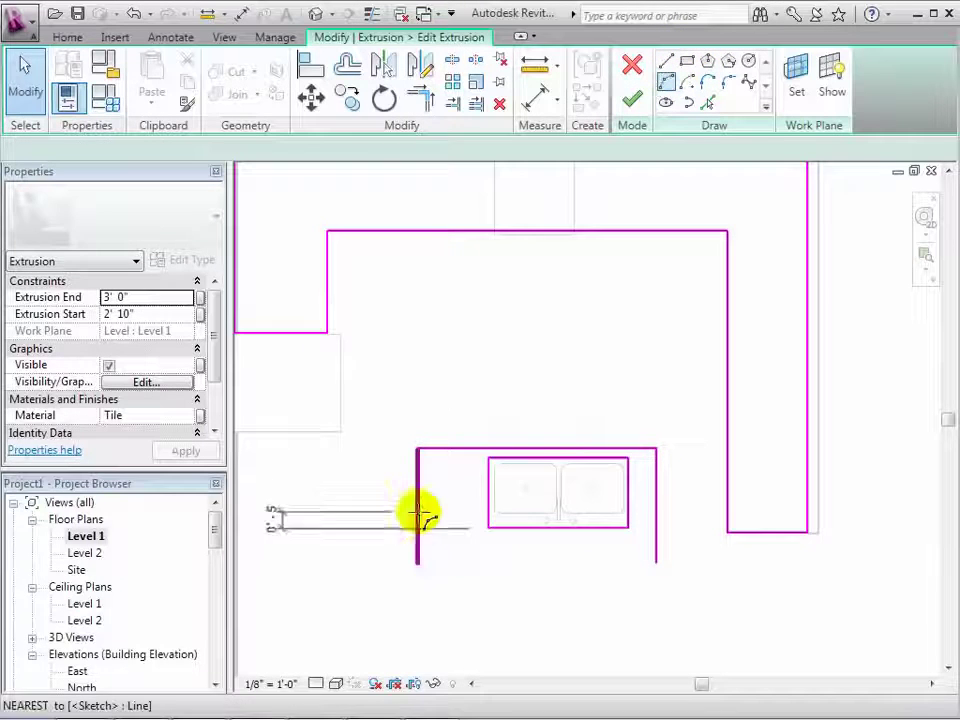
left_click(418, 563)
left_click(656, 563)
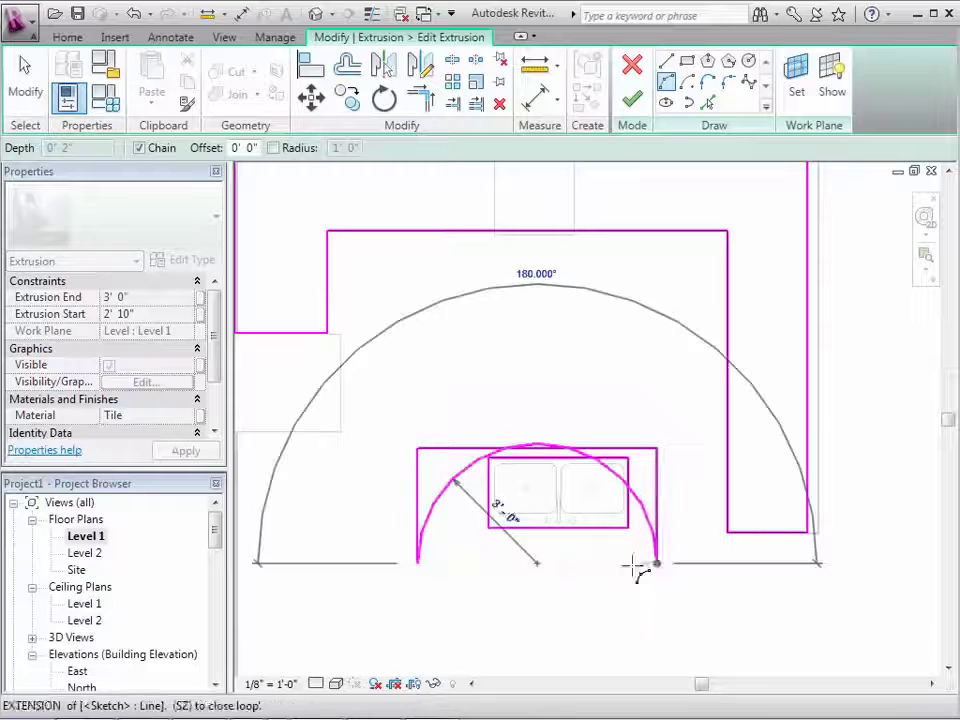
left_click(590, 579)
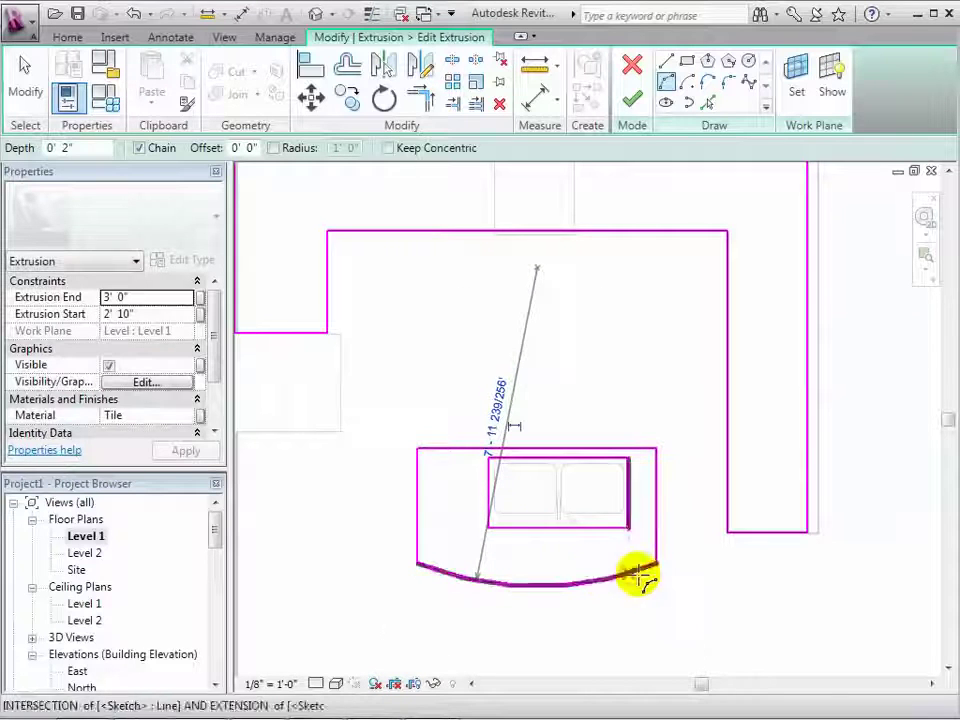
left_click(26, 86)
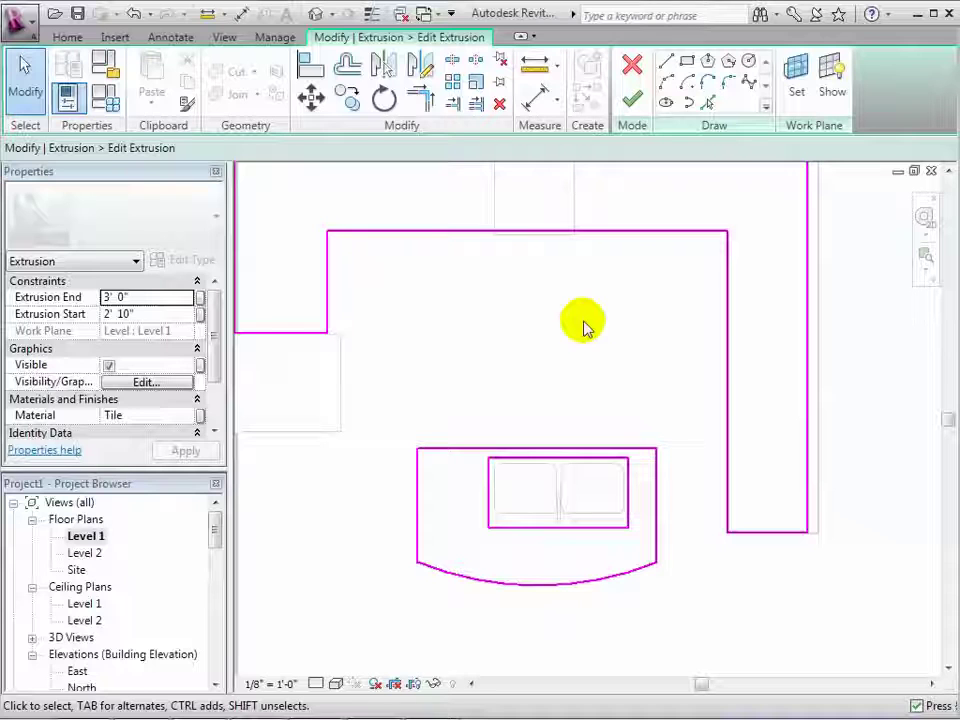
Step: Finish the extrusion sketch and check the curved island in the default 3D view
left_click(631, 101)
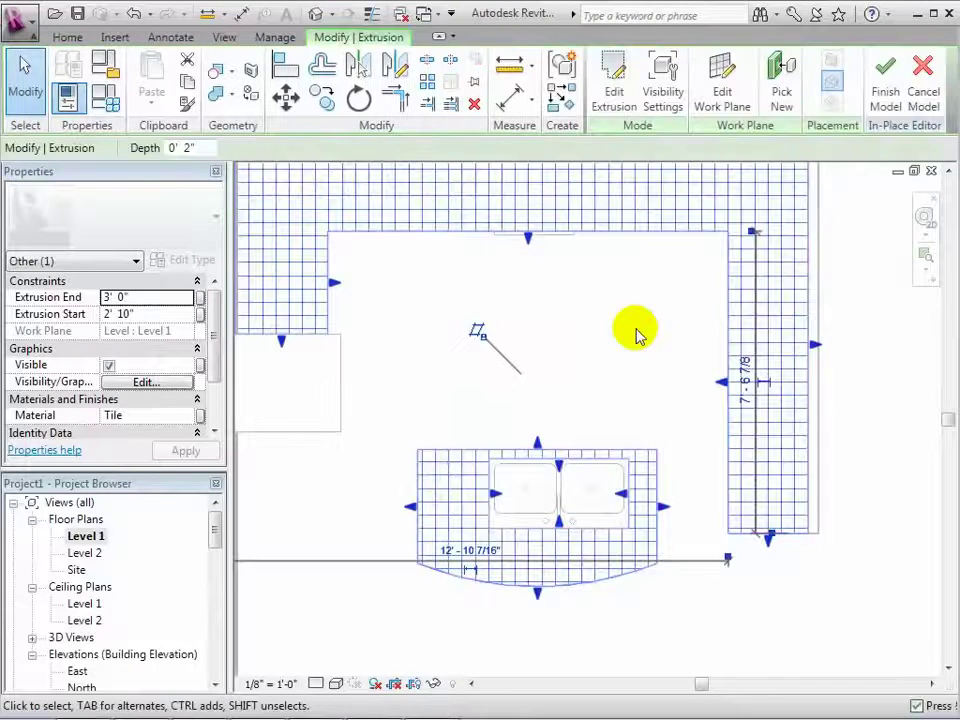
left_click(315, 14)
left_click(589, 386)
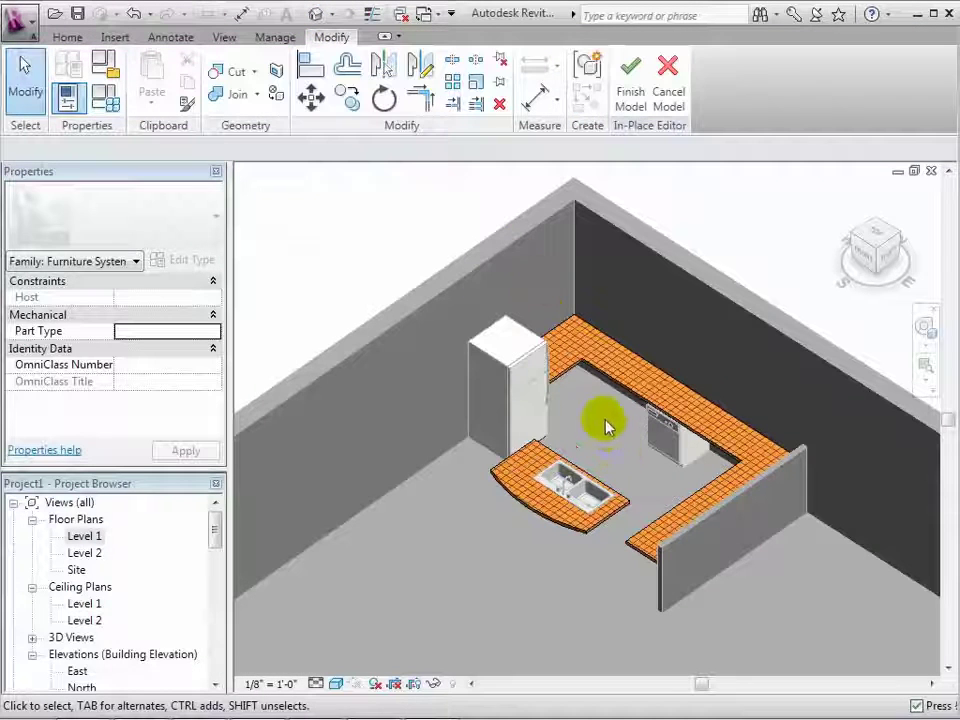
Step: Start a new solid extrusion in the Level 1 floor plan and outline the island's straight-sided rectangle, 6' long, excluding the curved overhang
double_click(85, 537)
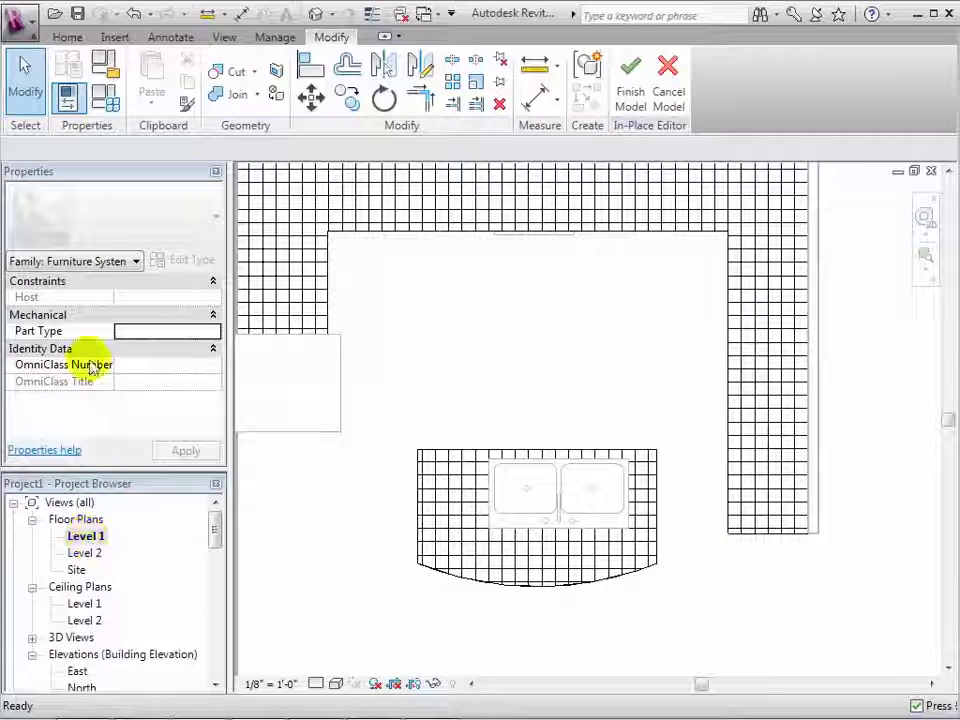
left_click(66, 38)
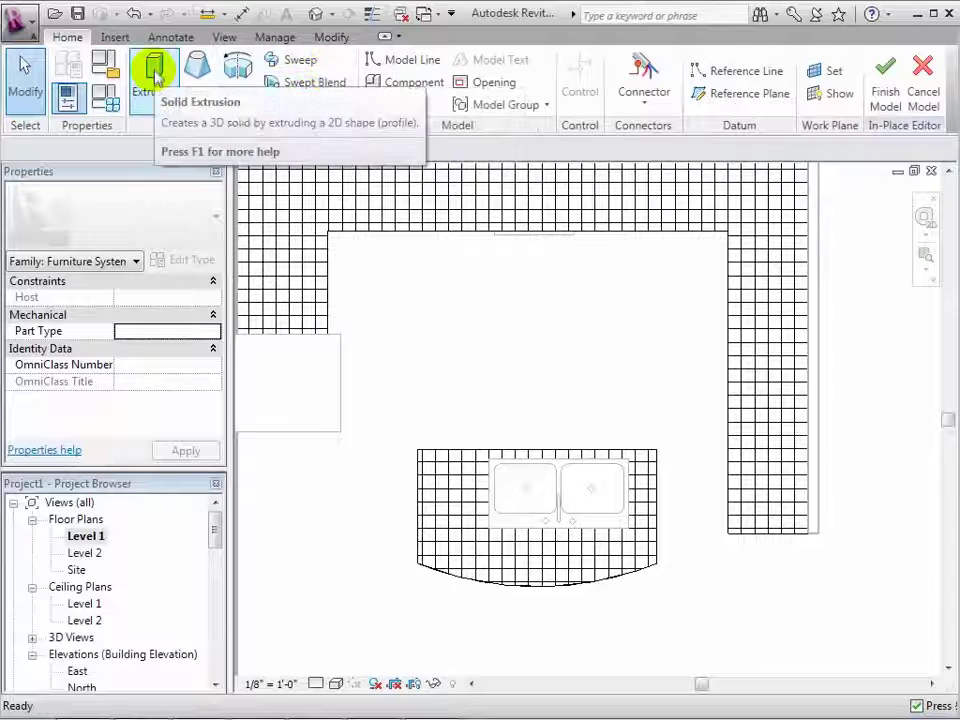
left_click(155, 80)
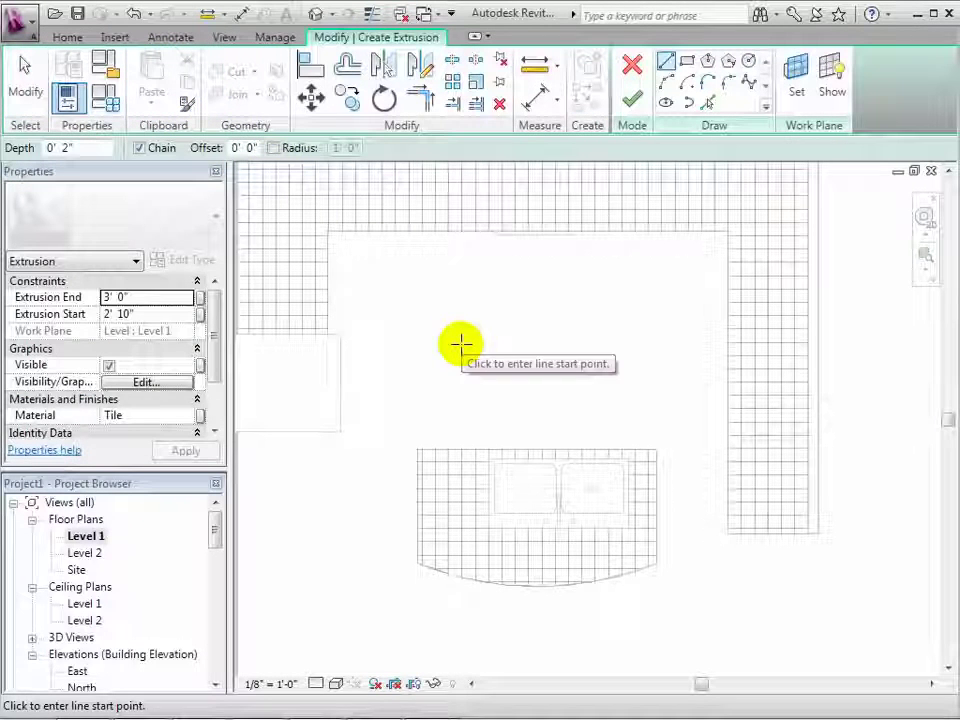
left_click(417, 448)
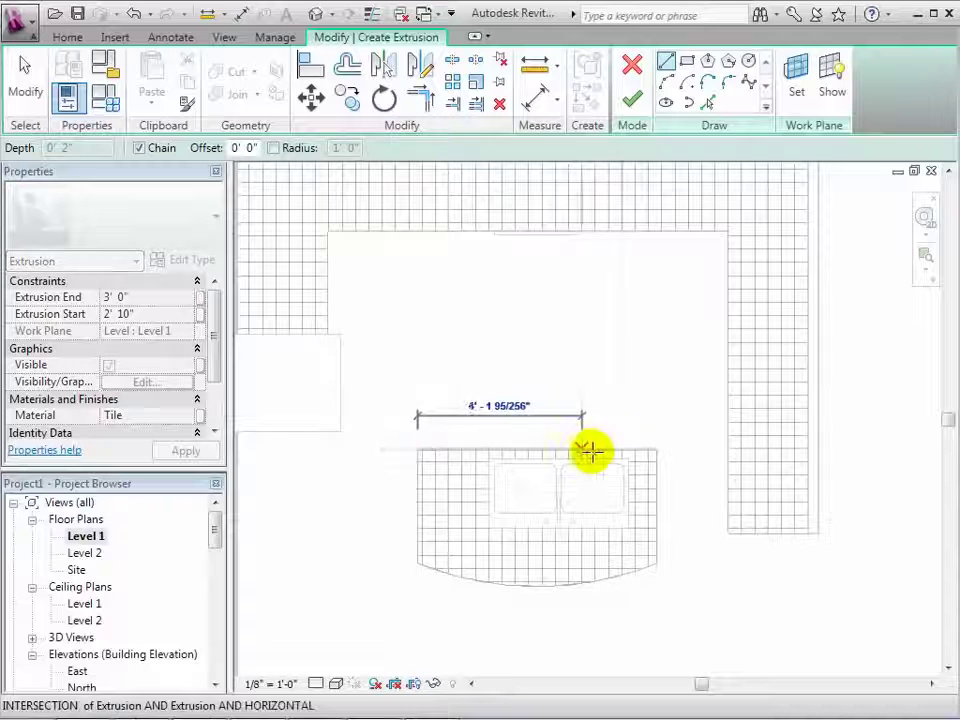
left_click(655, 449)
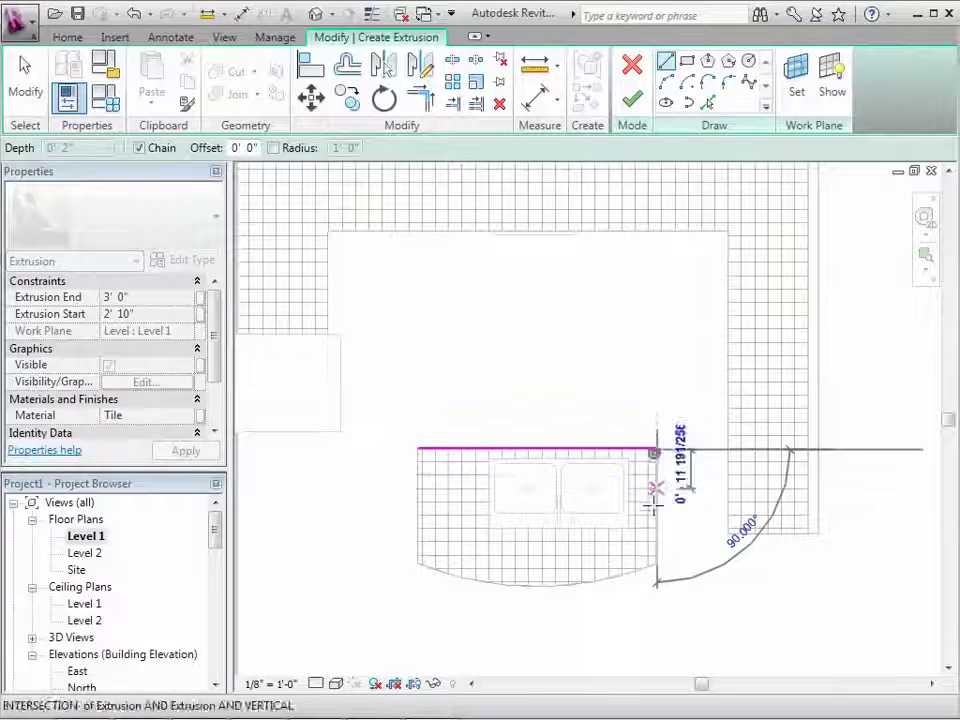
left_click(655, 562)
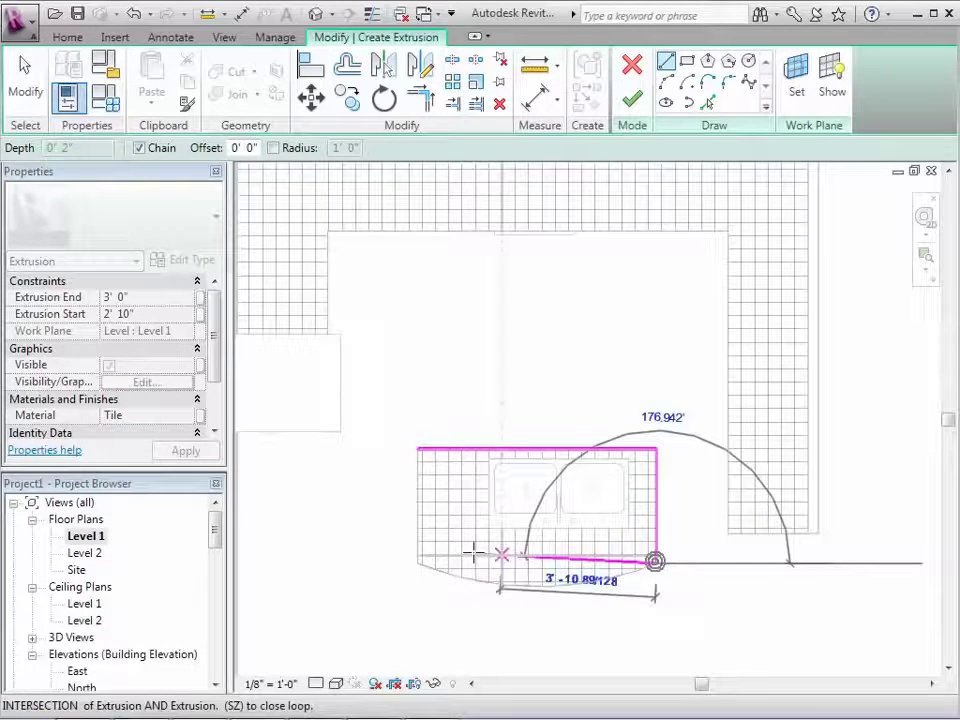
left_click(416, 562)
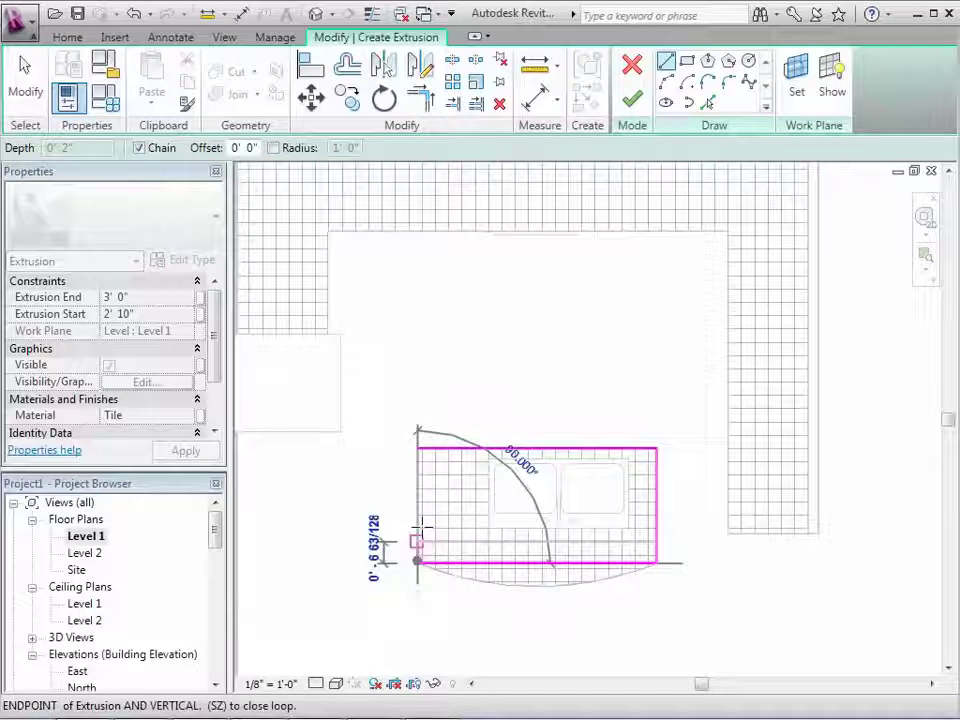
left_click(417, 448)
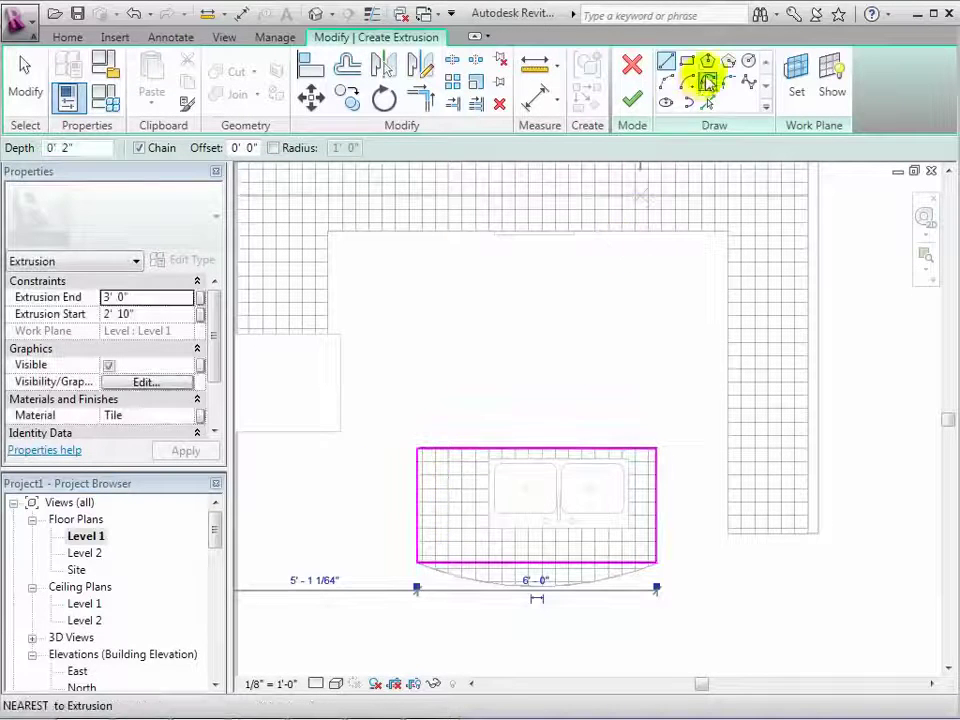
Step: Sketch a second rectangle about 5' 4.5" by 2' 5.8" inside the island outline to make the base hollow
key("Escape")
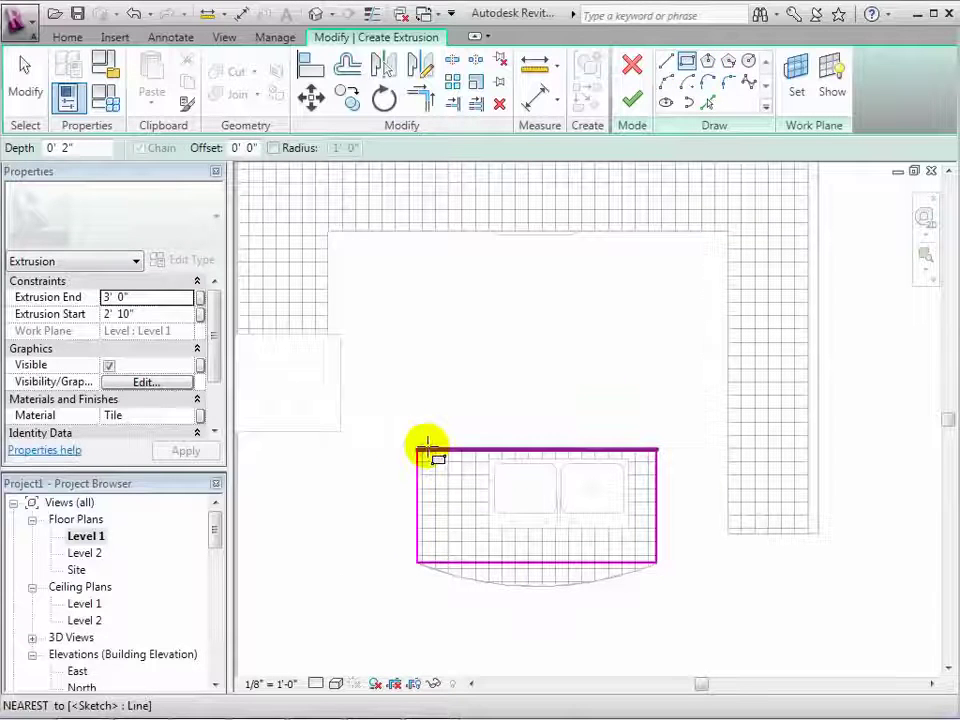
left_click(427, 457)
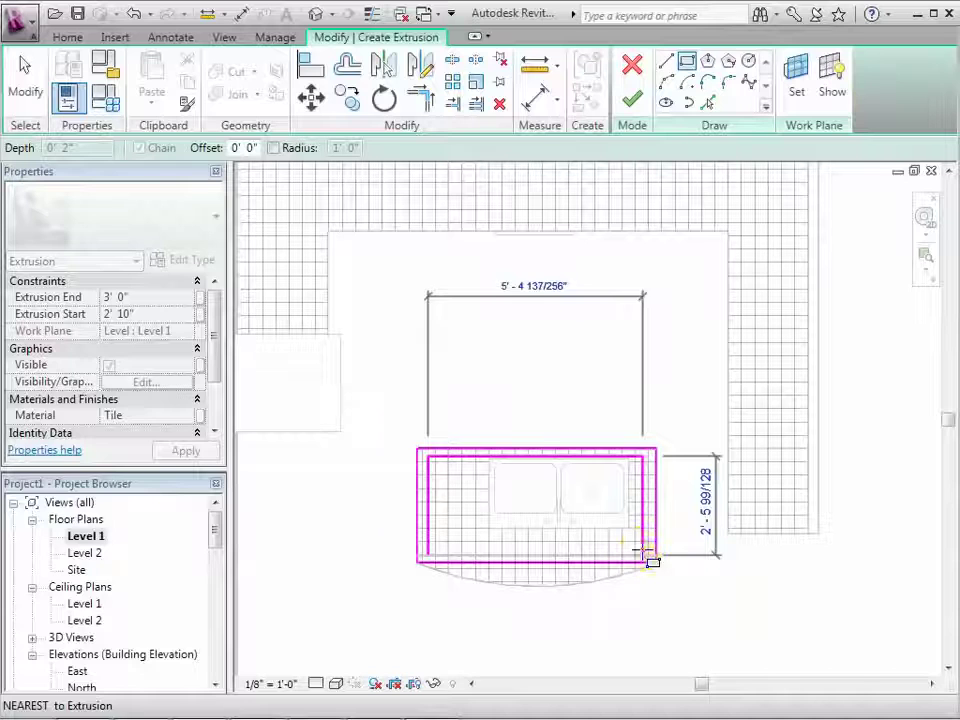
left_click(645, 553)
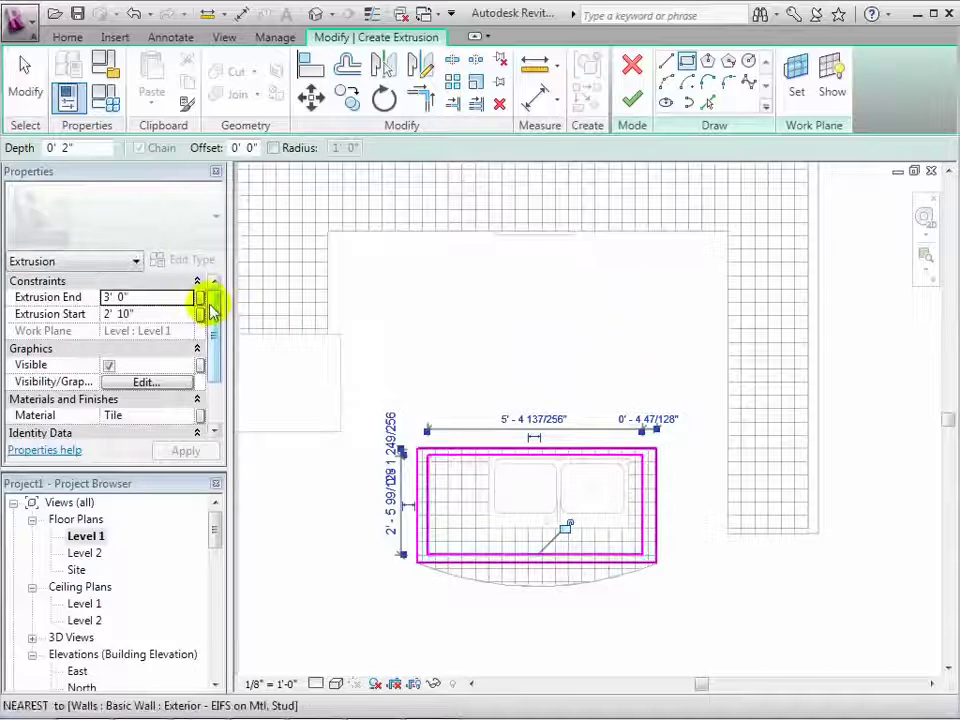
Step: Set the island base extrusion to start at 0' 0" and end at 2' 10" with Wood - Cherry material, and finish it
left_click(145, 300)
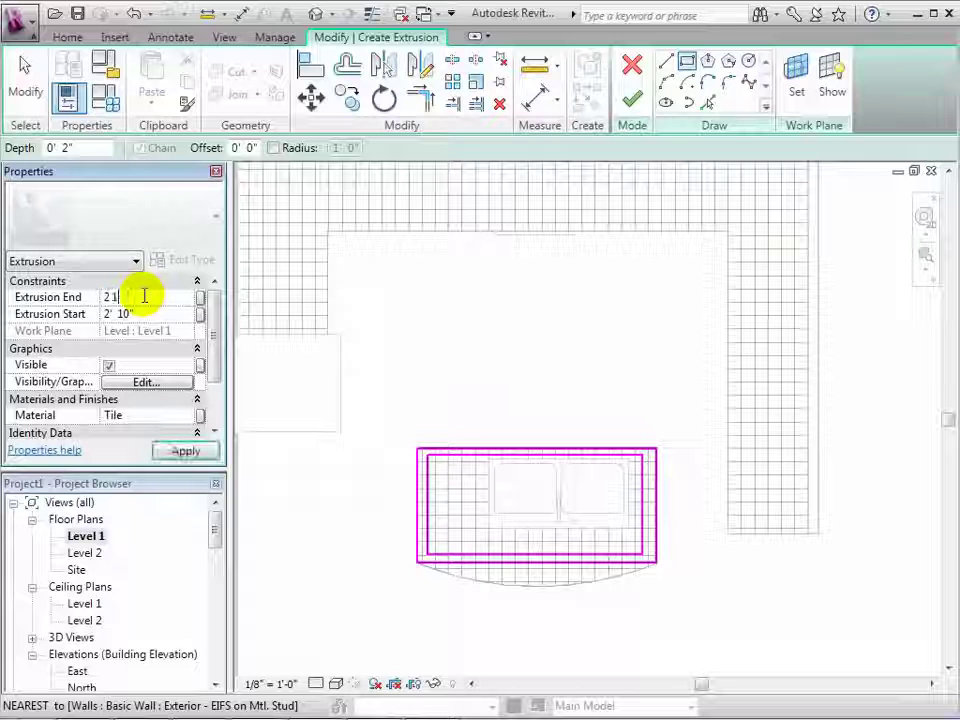
left_click(155, 314)
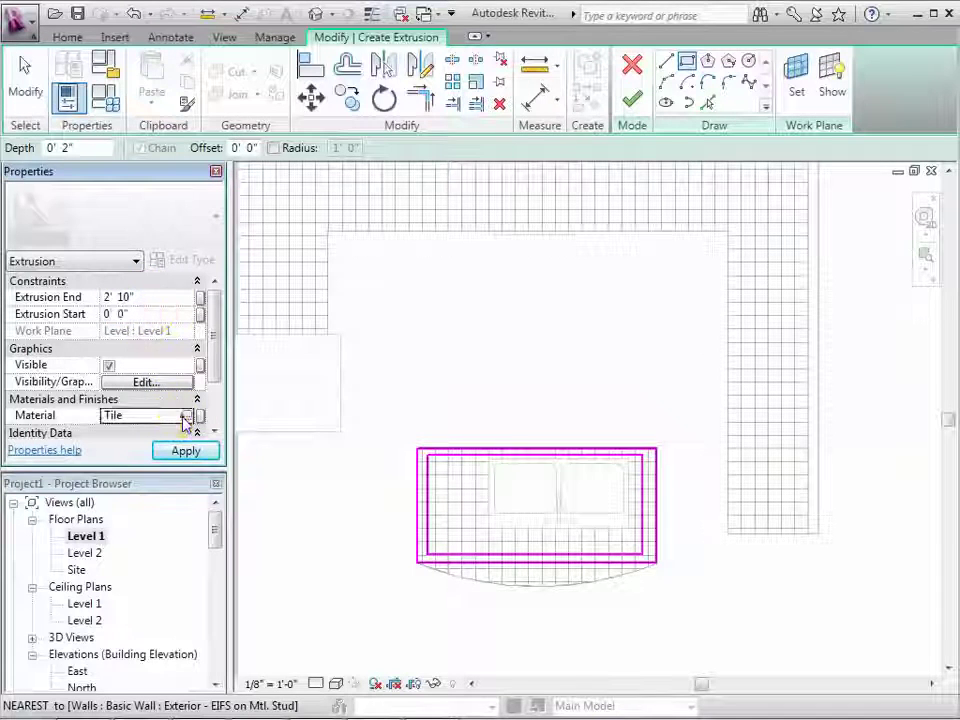
left_click(187, 416)
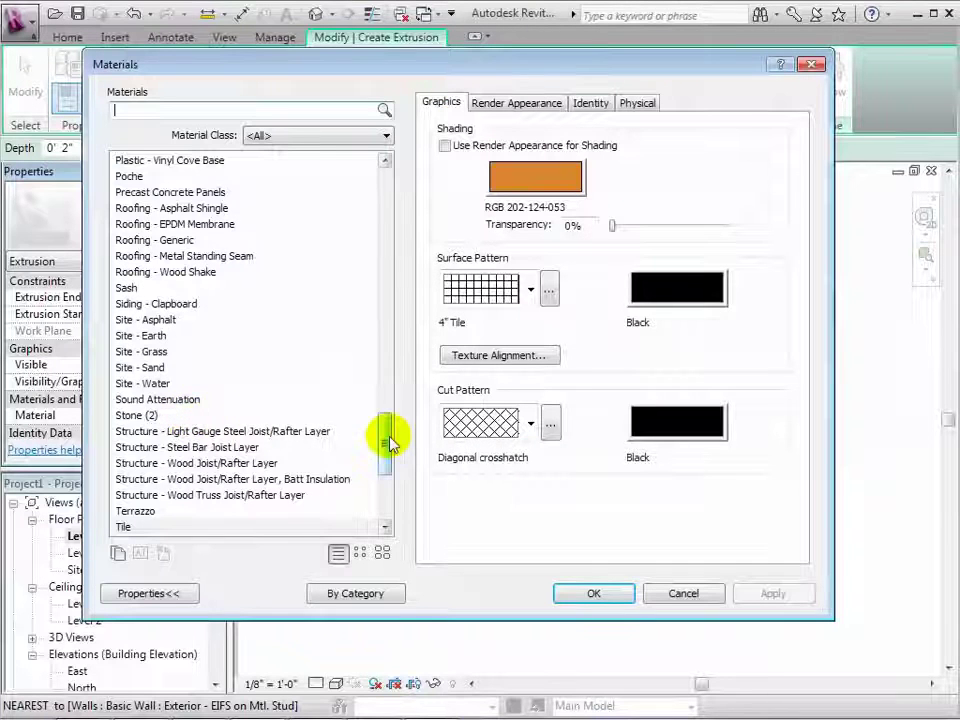
left_click_drag(389, 445, 393, 484)
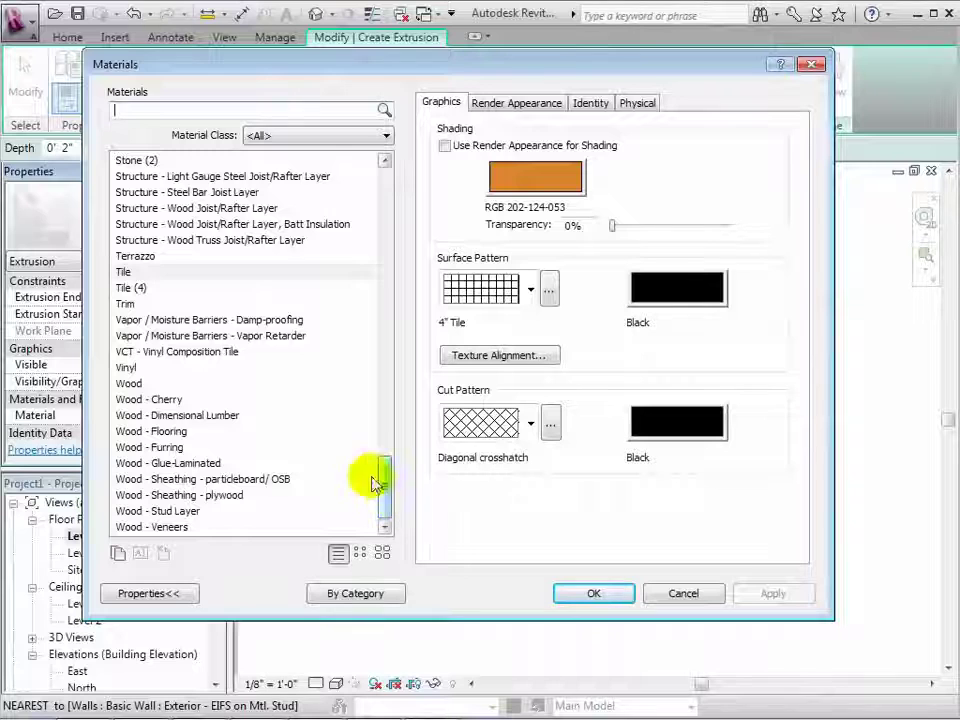
left_click(168, 401)
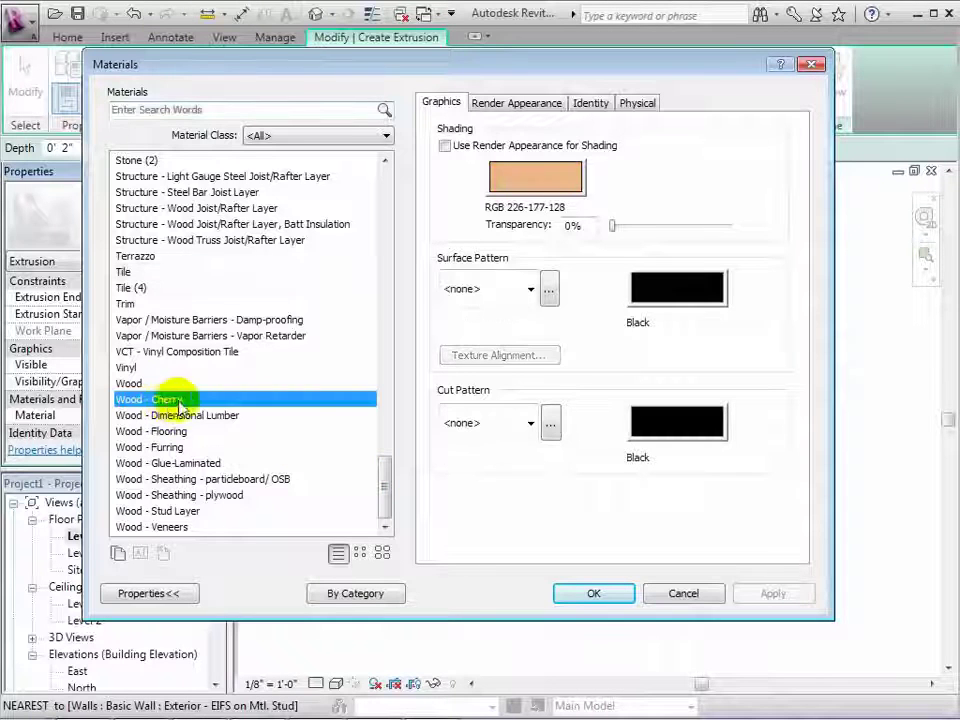
left_click(588, 596)
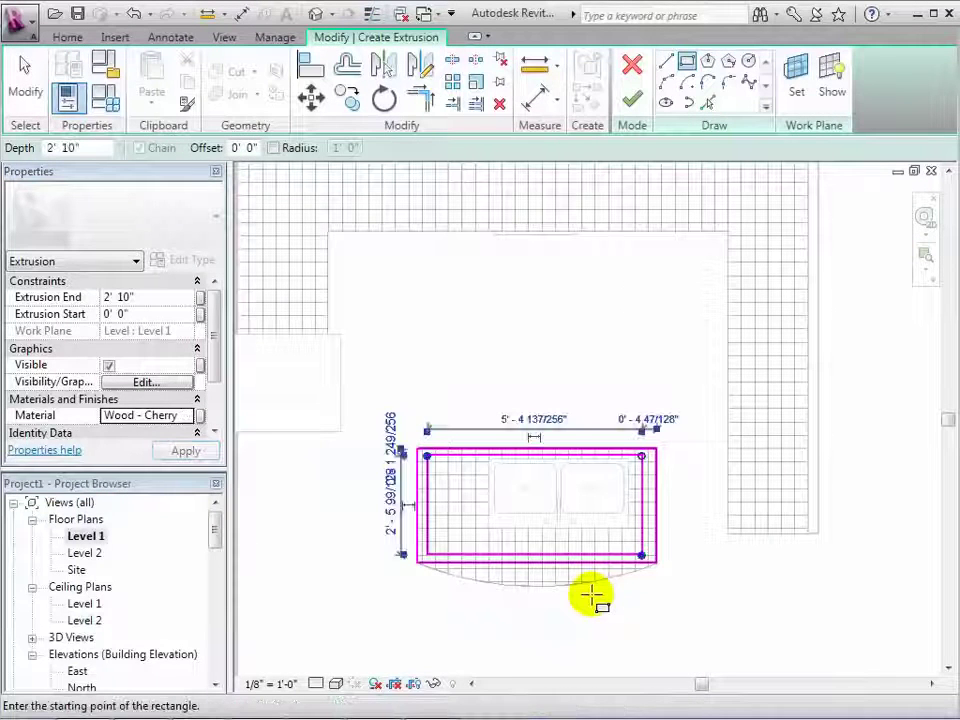
left_click(636, 101)
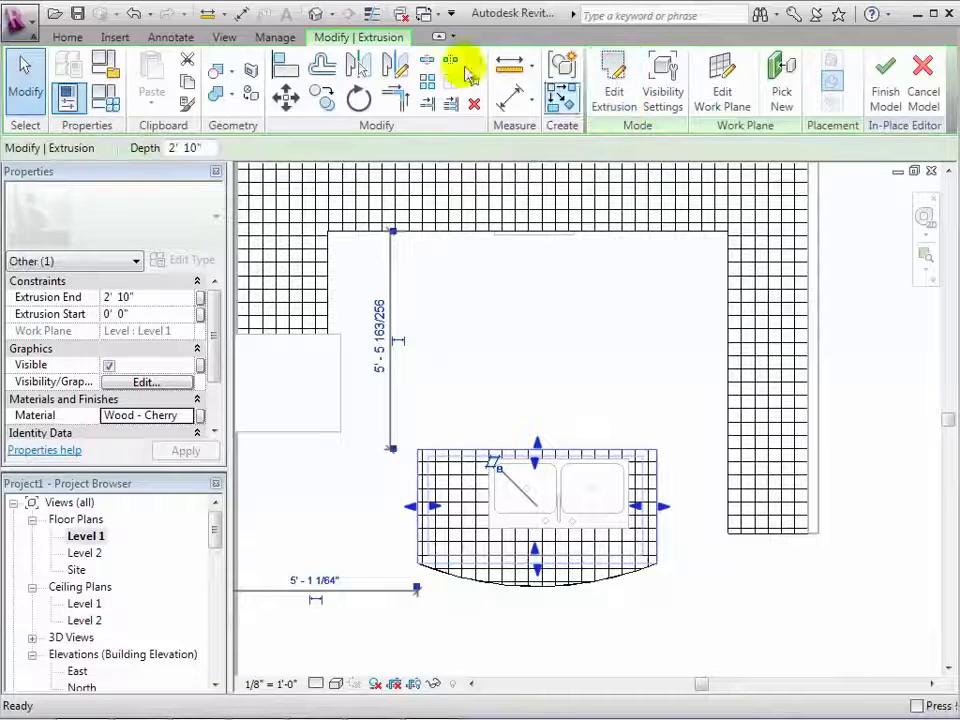
Step: Create a sweep in the default 3D view, picking the three inner edges of the U-shaped wall countertop as its path
left_click(318, 14)
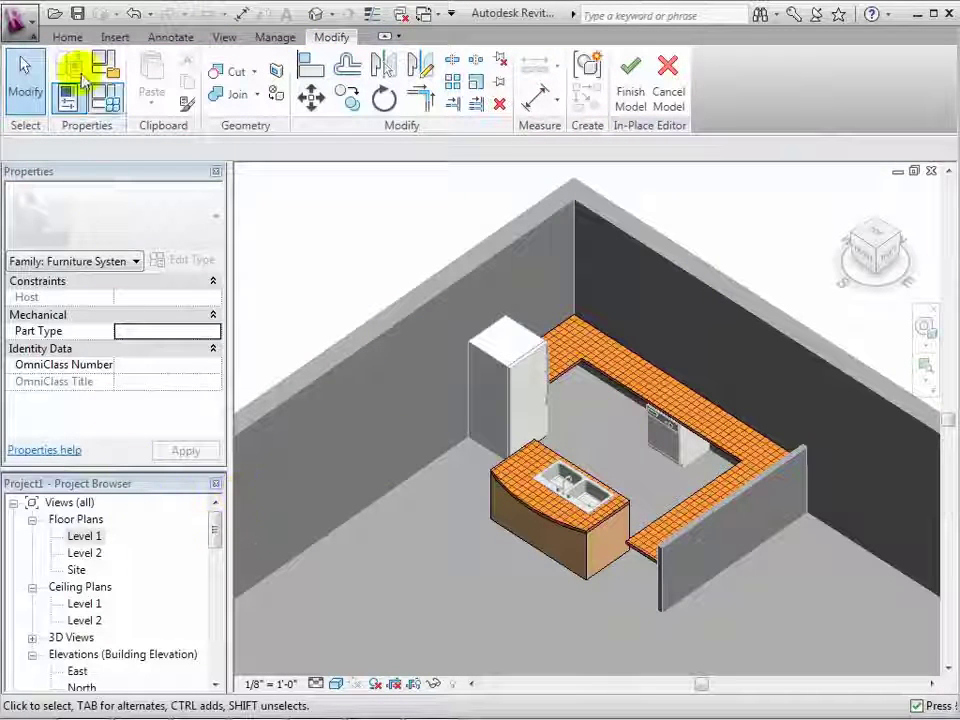
left_click(67, 37)
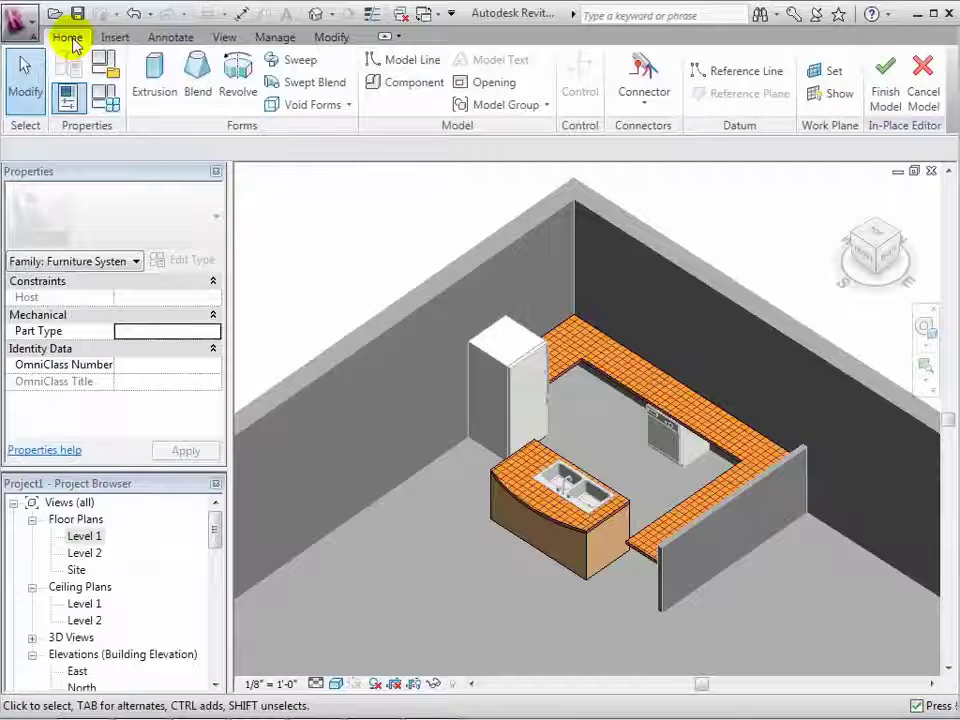
left_click(299, 62)
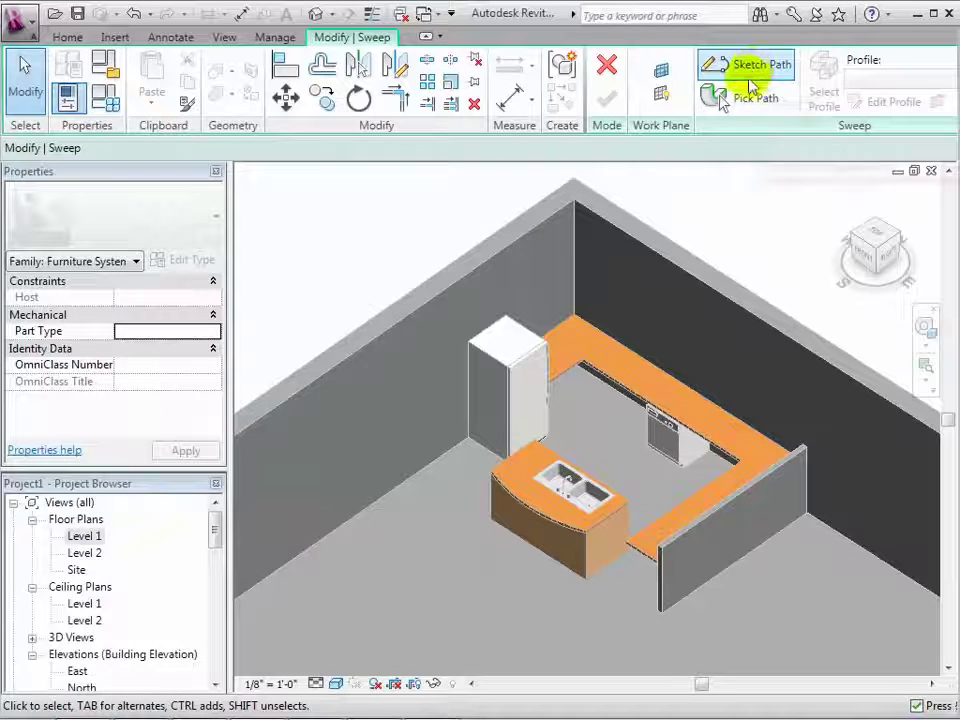
left_click(741, 96)
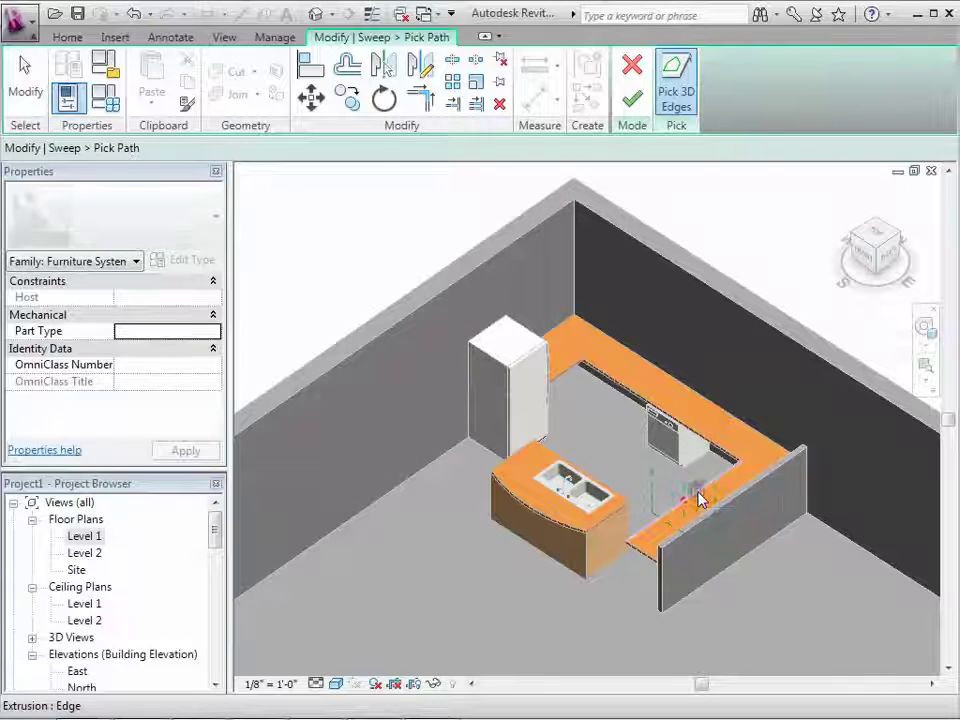
left_click(616, 387)
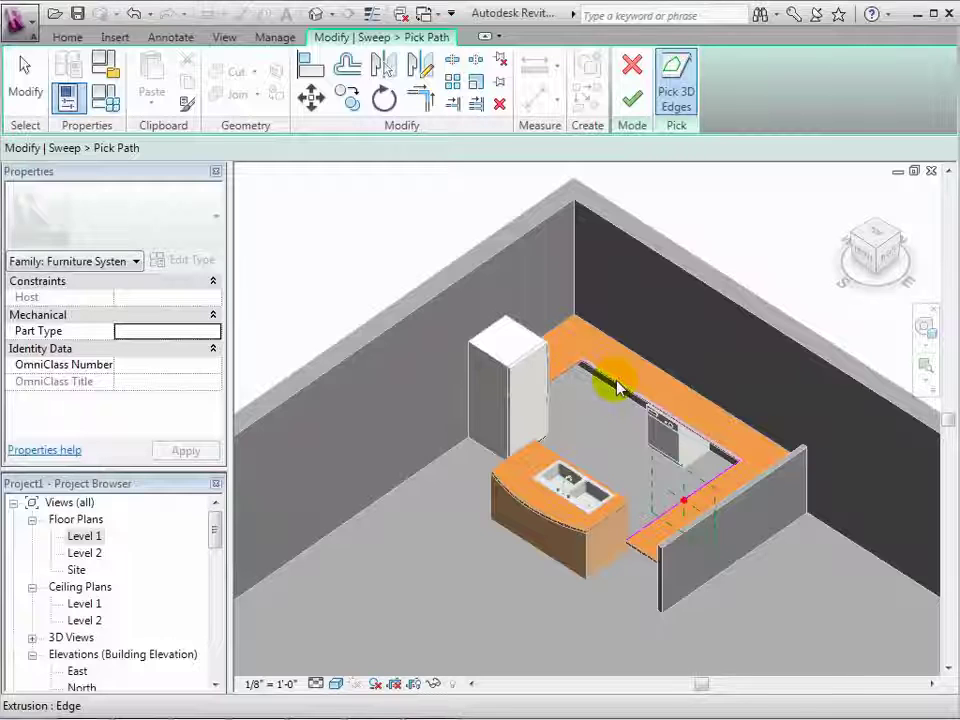
left_click(588, 385)
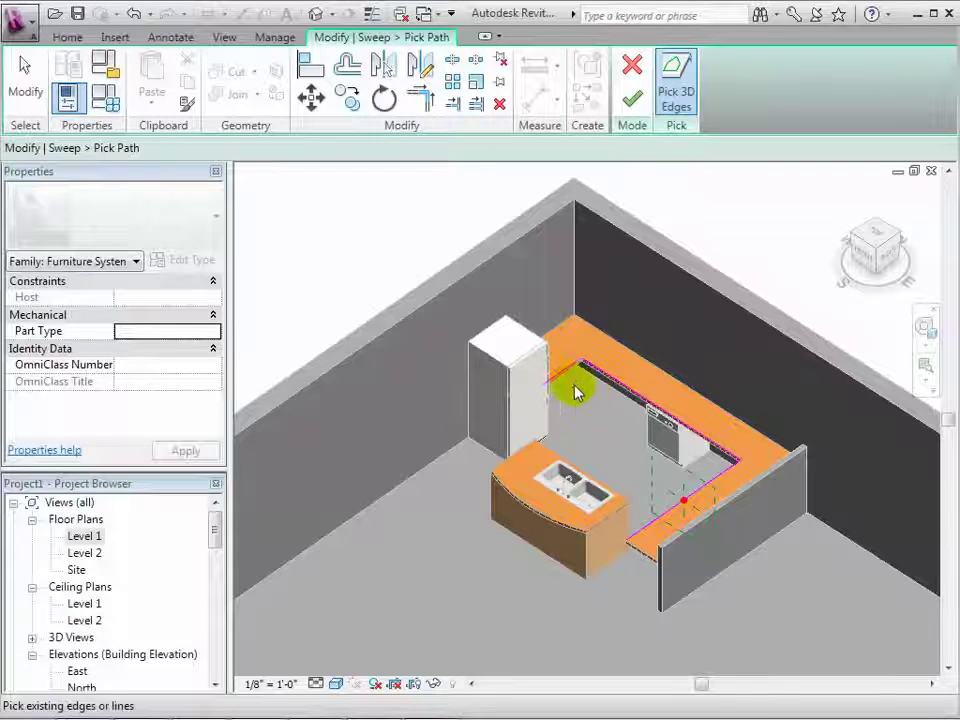
left_click(632, 100)
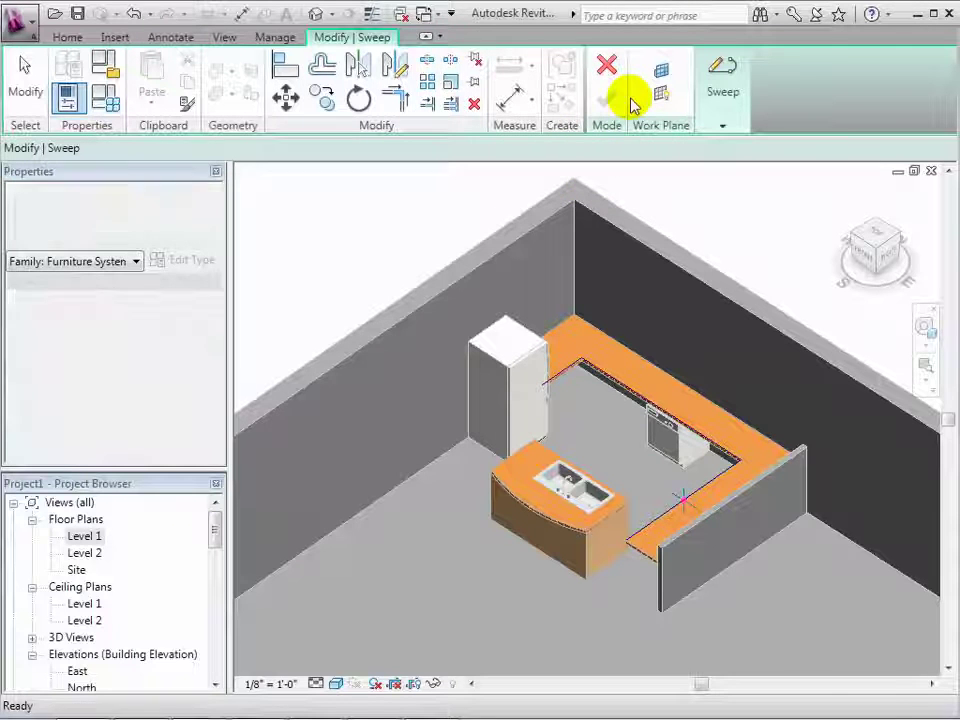
Step: Sketch a closed tapered four-sided sweep profile from the front, starting at the path point, with a horizontal top, slanted side and vertical side
left_click(868, 253)
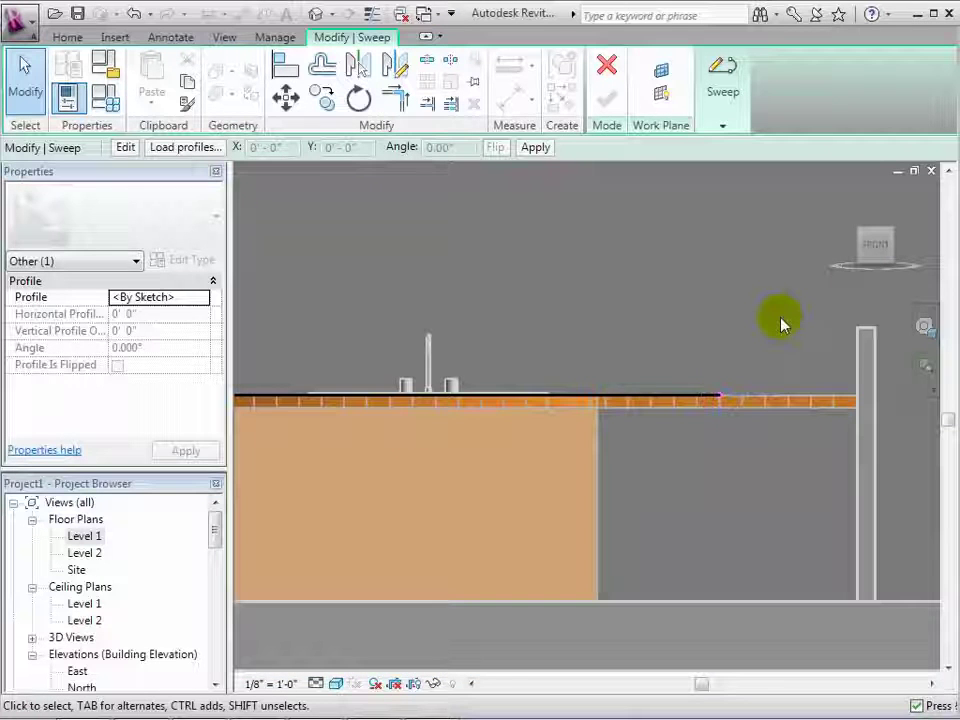
left_click(729, 128)
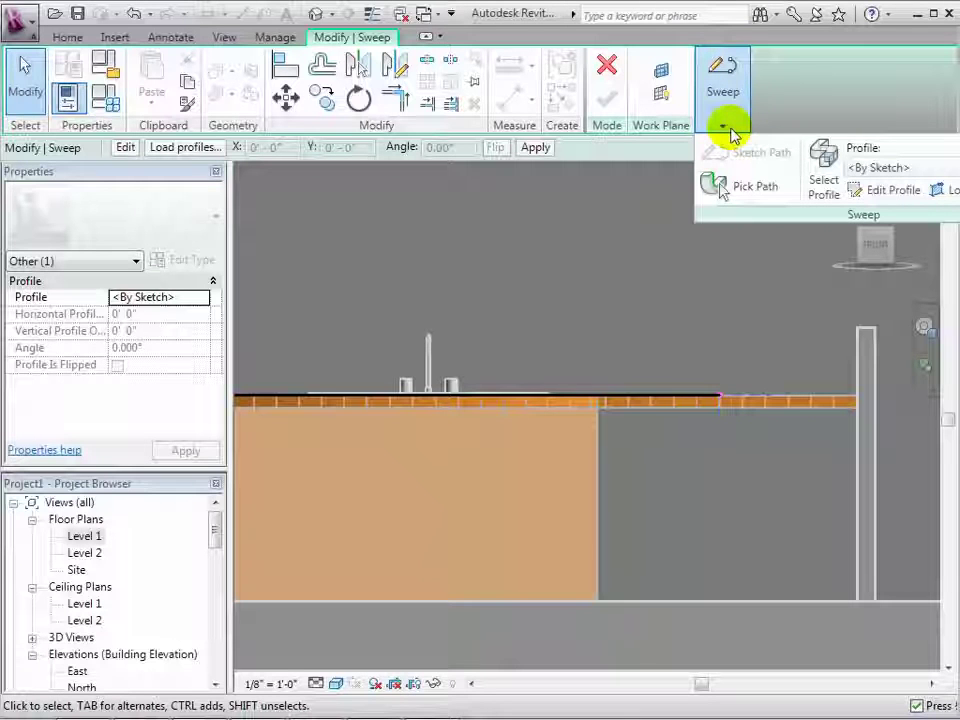
left_click(886, 191)
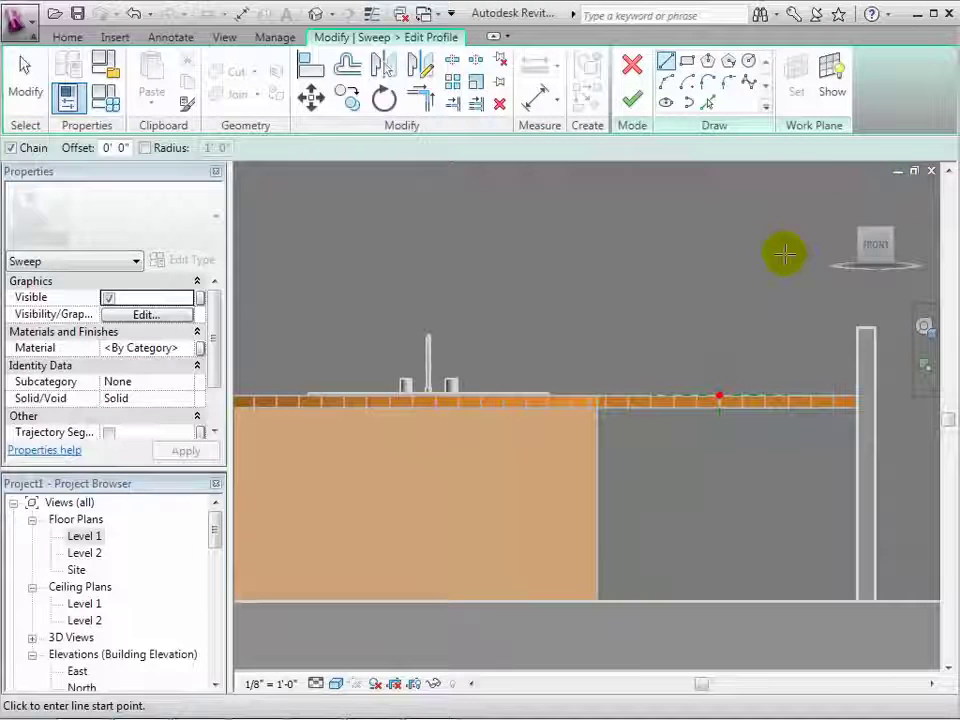
left_click(668, 64)
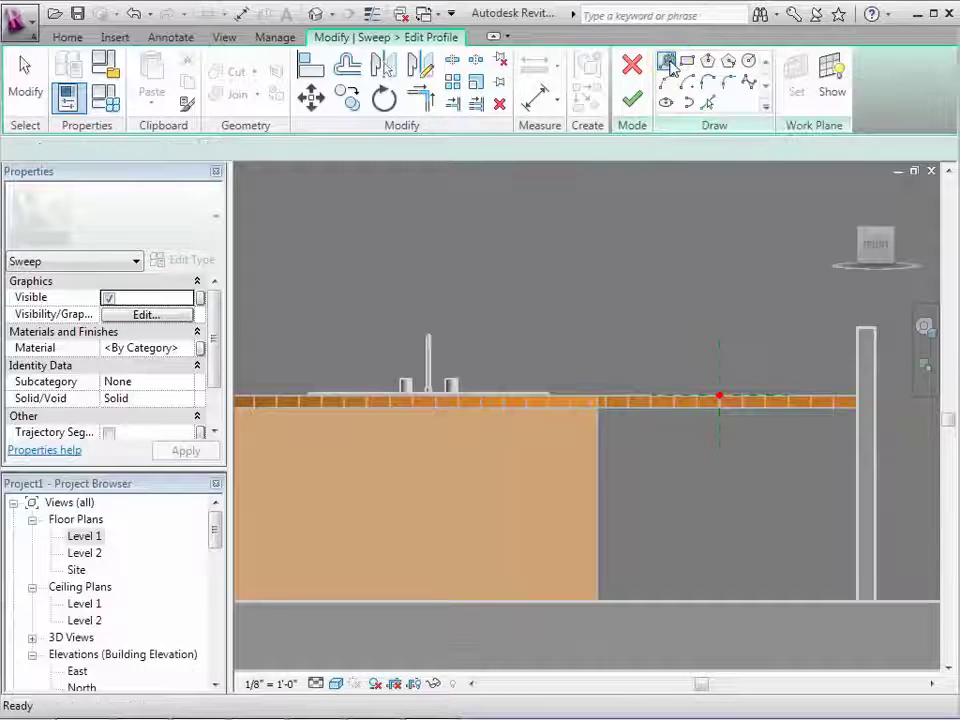
left_click(718, 397)
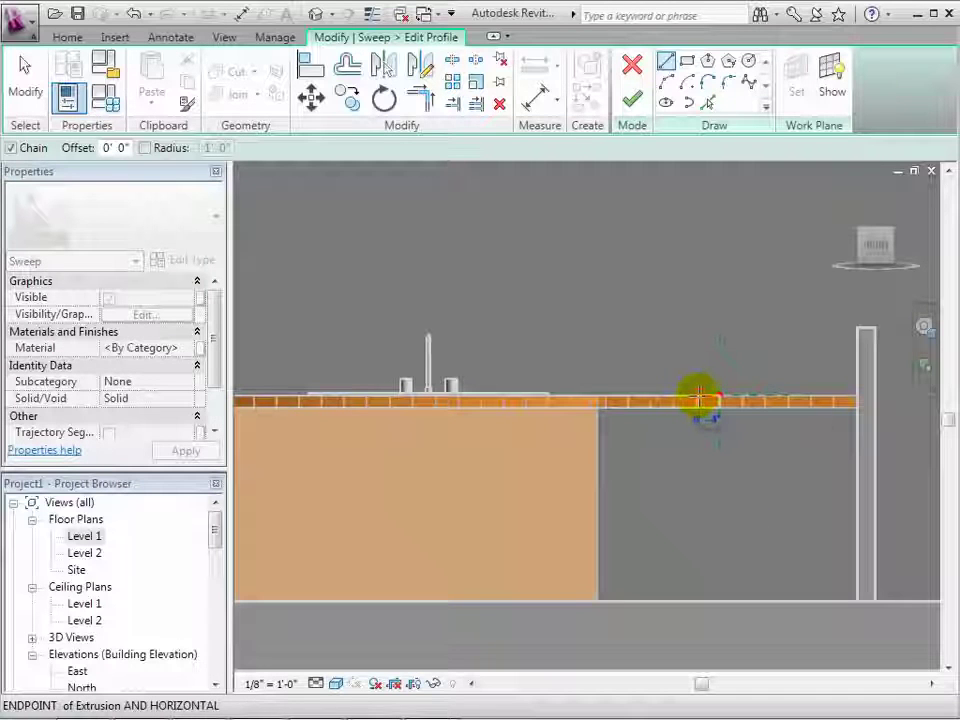
left_click(699, 397)
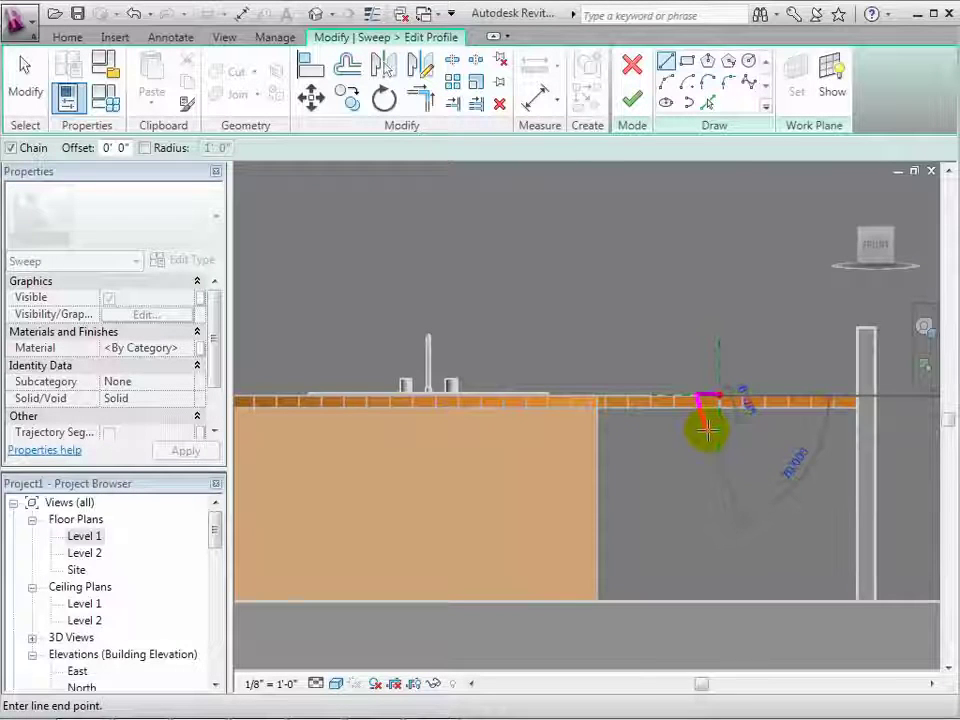
left_click(713, 431)
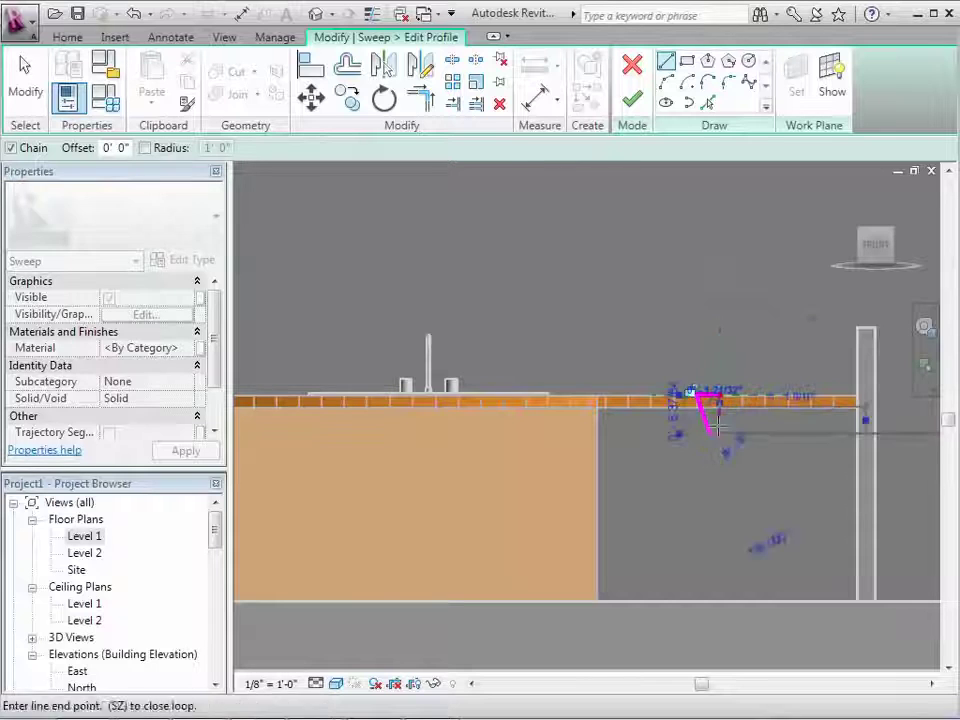
left_click(718, 397)
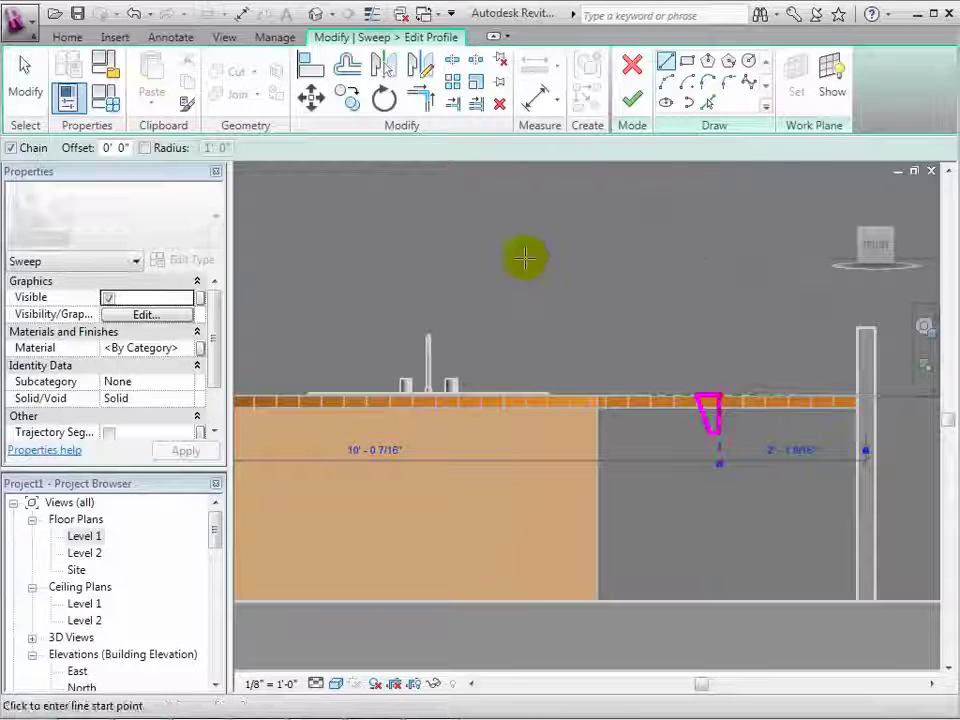
Step: Finish the profile sketch and complete the solid sweep along the countertop's inner edges, leaving its material by category
mouse_move(214, 341)
left_mouse_down()
mouse_move(215, 390)
mouse_move(214, 357)
left_mouse_up()
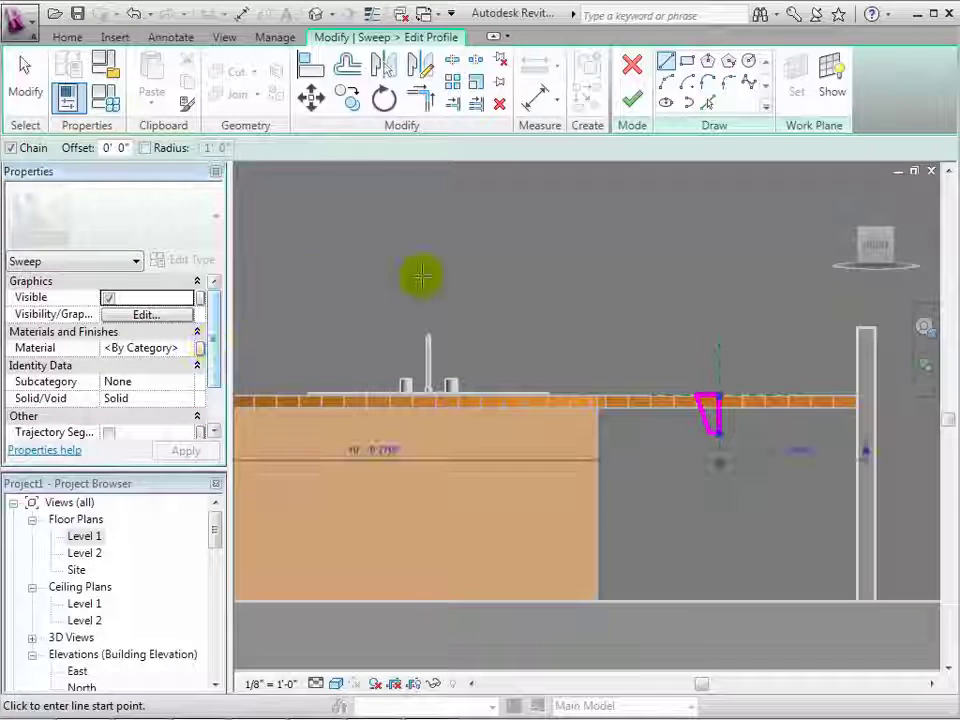
left_click(633, 101)
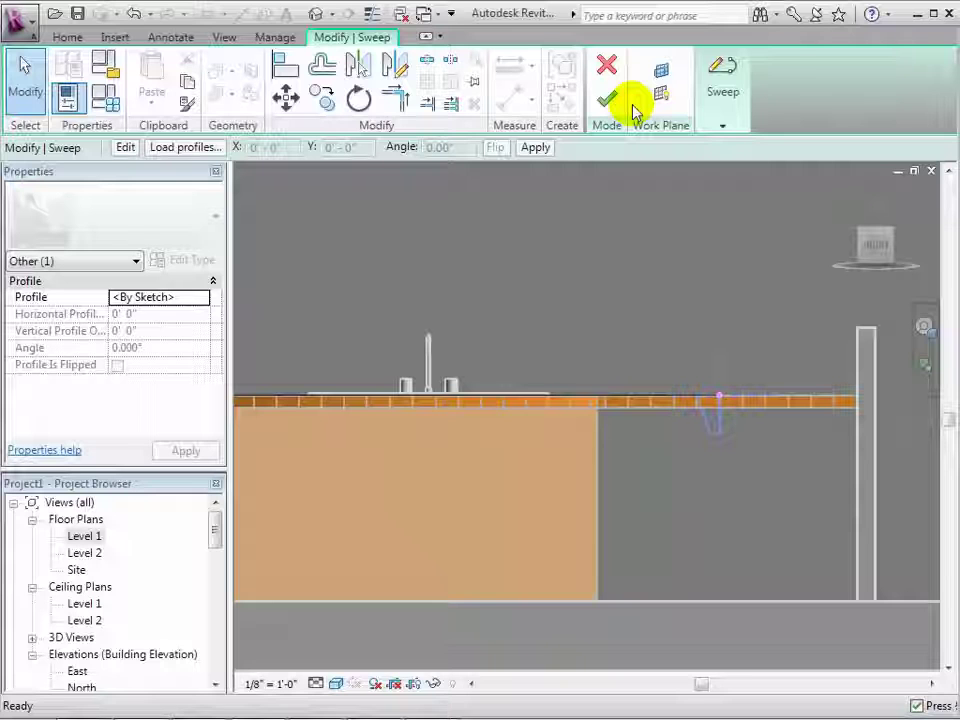
left_click(603, 102)
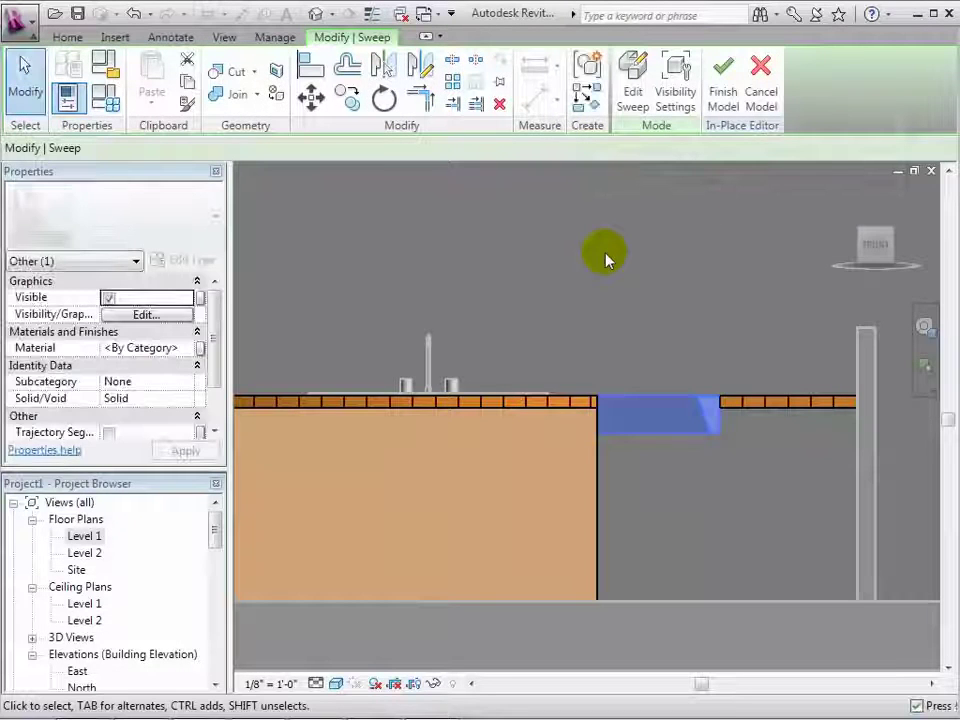
Step: Check the swept edge around the countertop in 3D and finish the in-place counter and island model
left_click(319, 17)
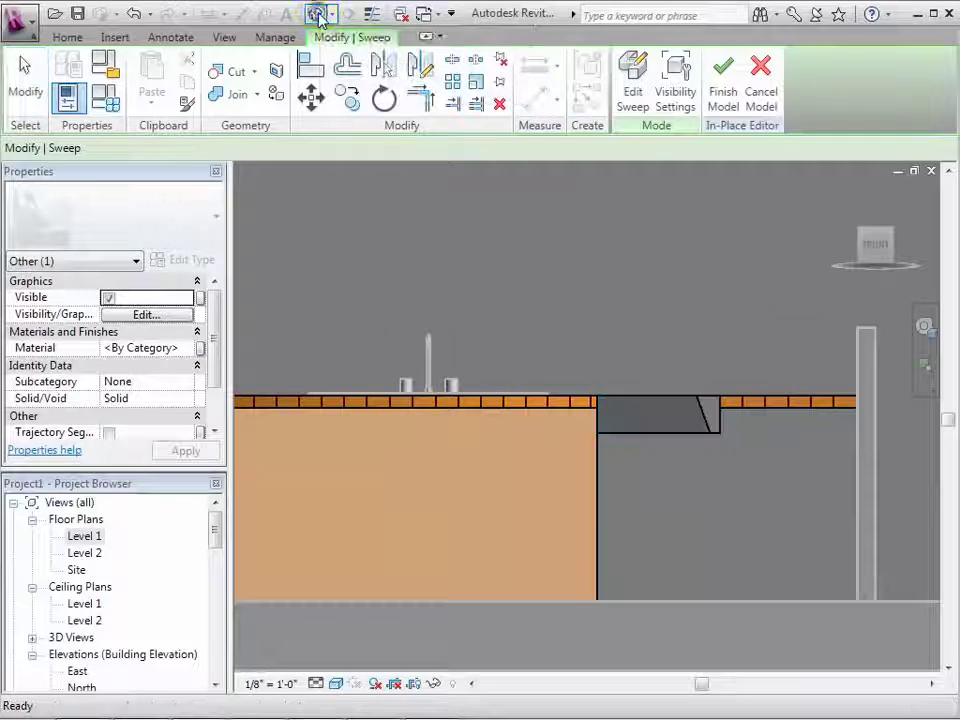
mouse_move(886, 253)
left_mouse_down()
mouse_move(866, 274)
mouse_move(830, 268)
mouse_move(834, 279)
mouse_move(845, 268)
left_mouse_up()
scroll(567, 363, "down", 5)
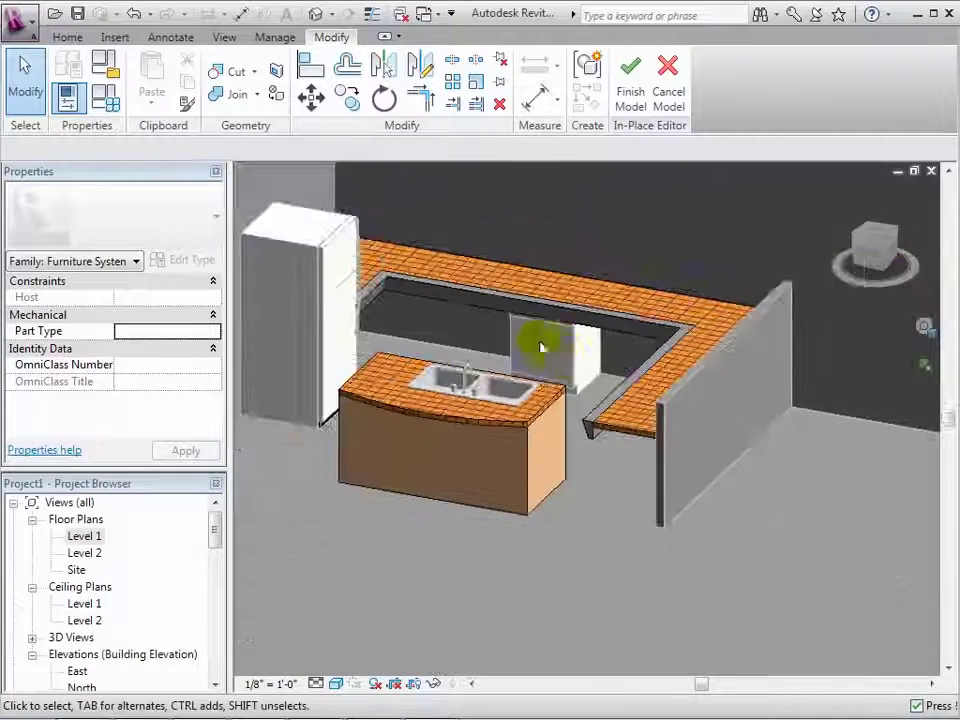
middle_click_drag(576, 210, 748, 300)
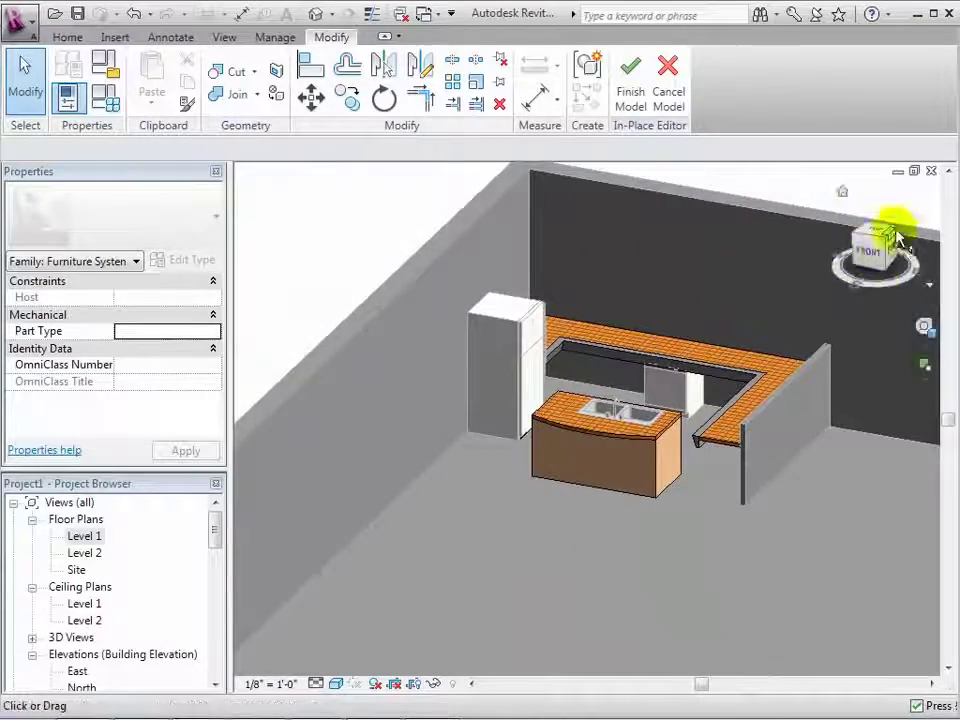
left_click_drag(885, 232, 867, 252)
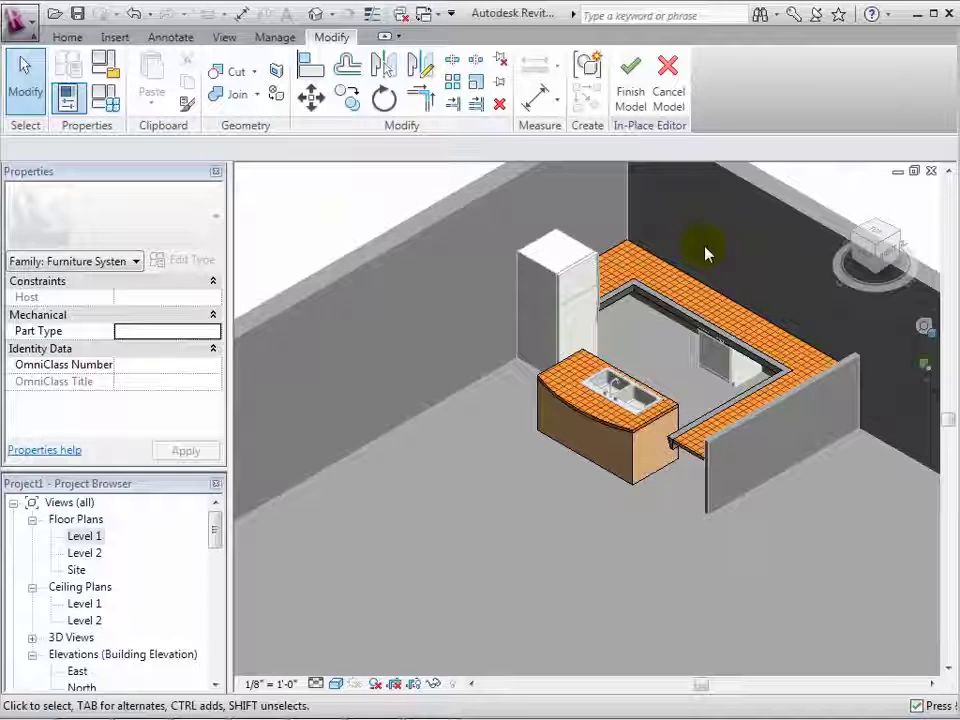
left_click(632, 85)
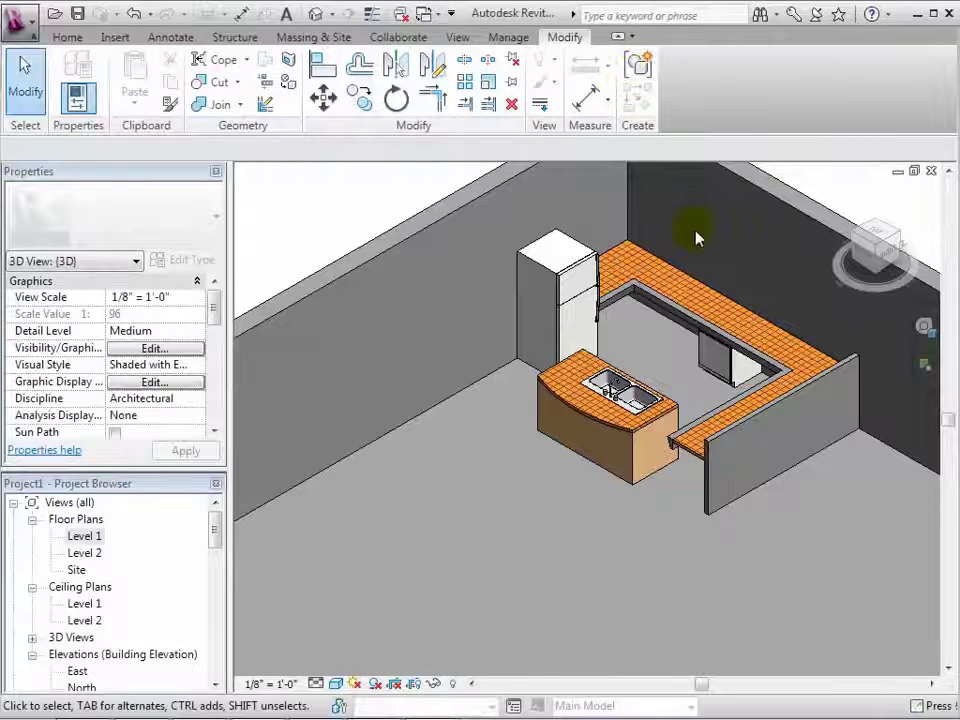